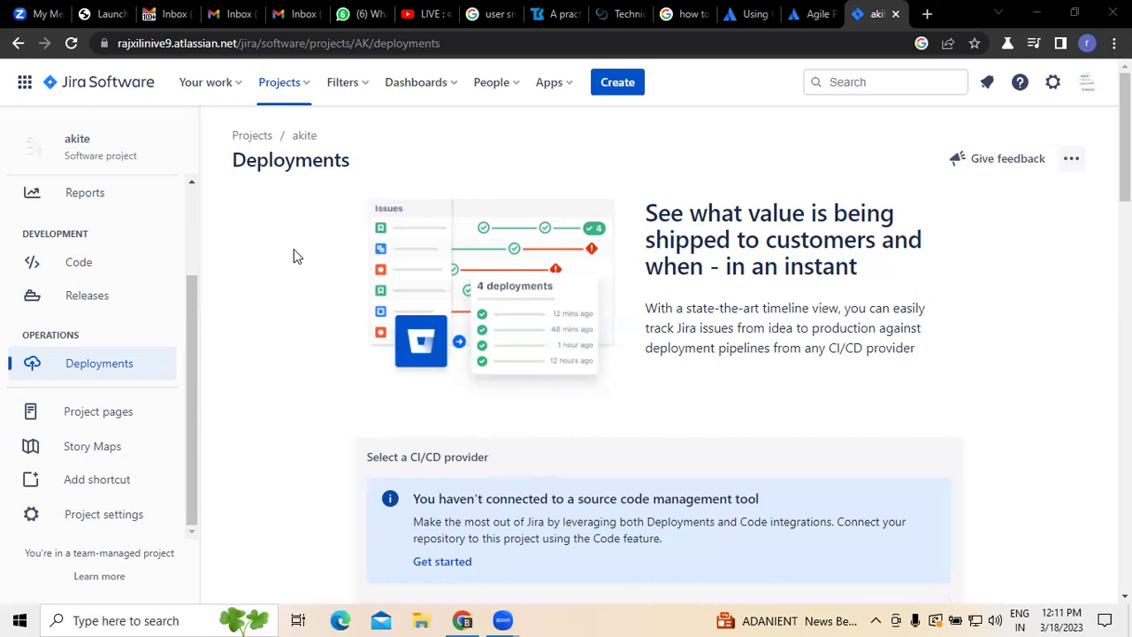
# Step: Connect the akite project's deployments to Bitbucket on the Free plan and go to Bitbucket
pyautogui.scroll(-2, 294, 256)
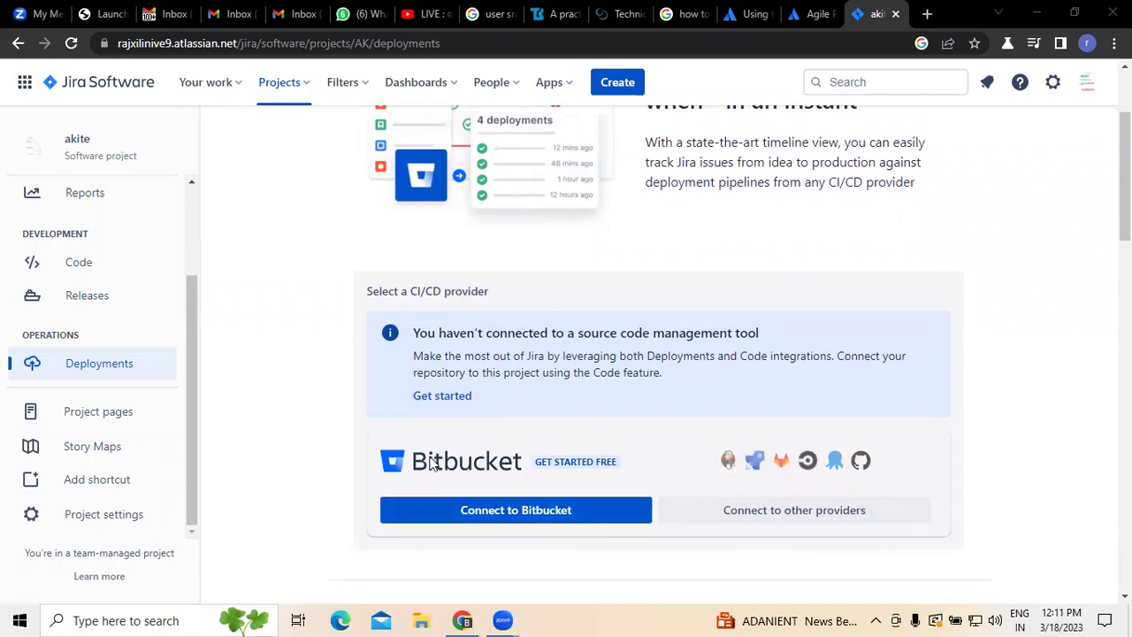
pyautogui.click(513, 513)
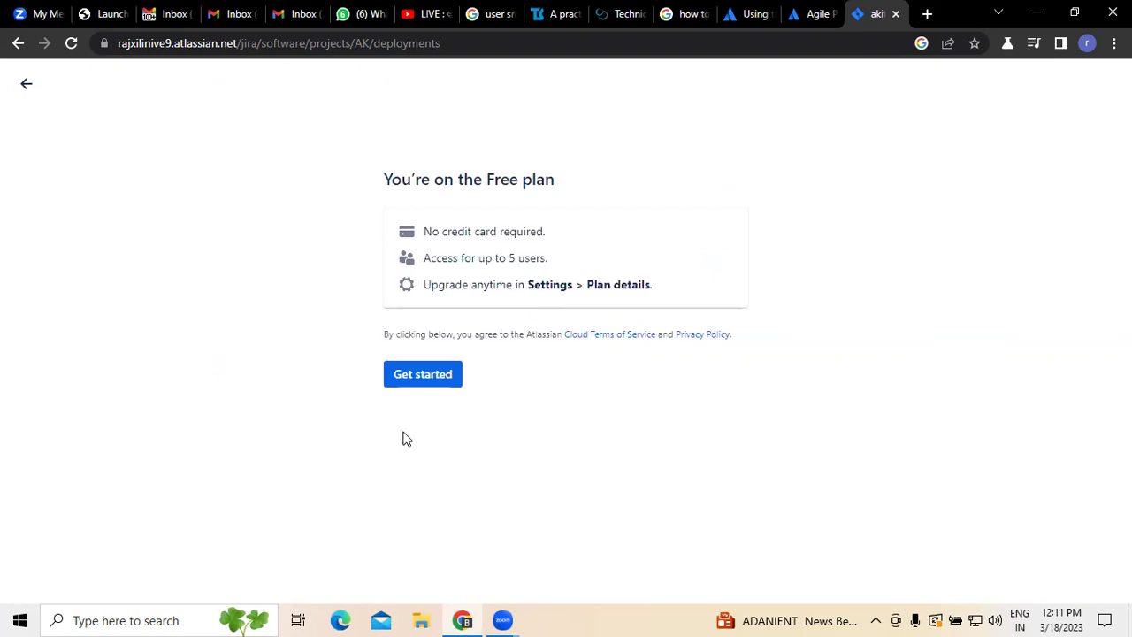
pyautogui.click(417, 383)
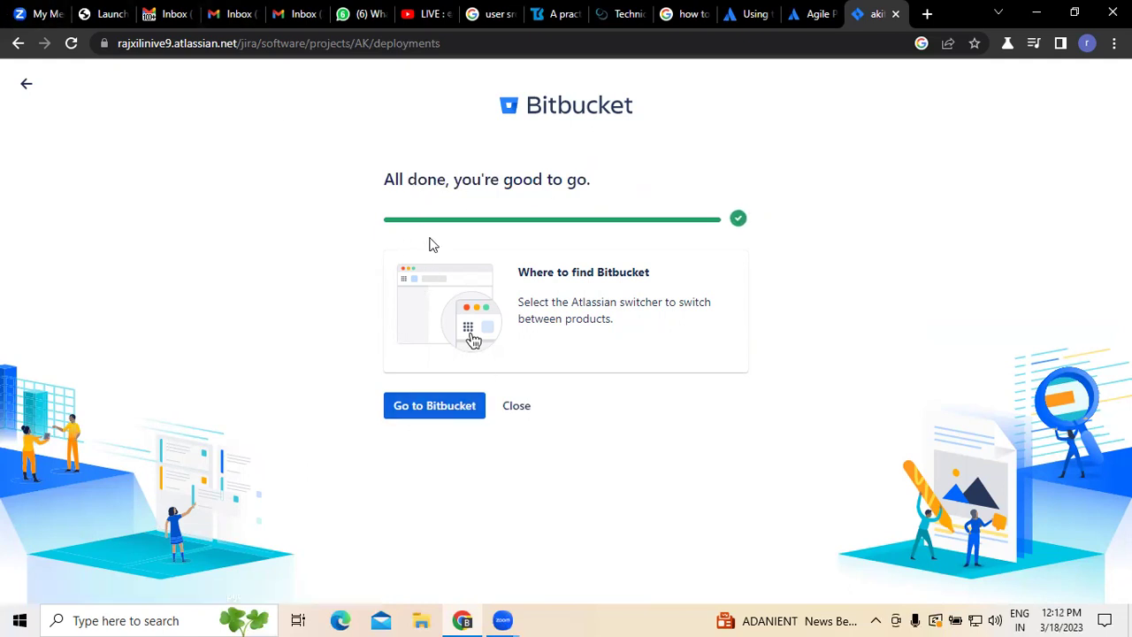
pyautogui.click(433, 412)
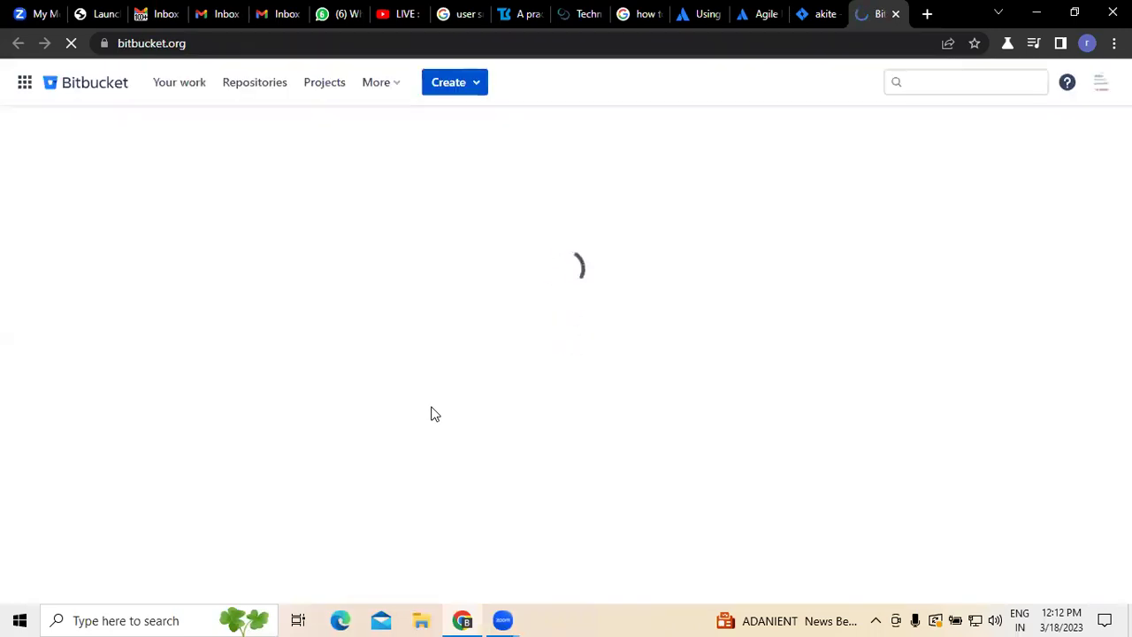
# Step: Skip through the Bitbucket introduction and look over the repositories, pull requests and Jira issues on the dashboard
pyautogui.click(83, 89)
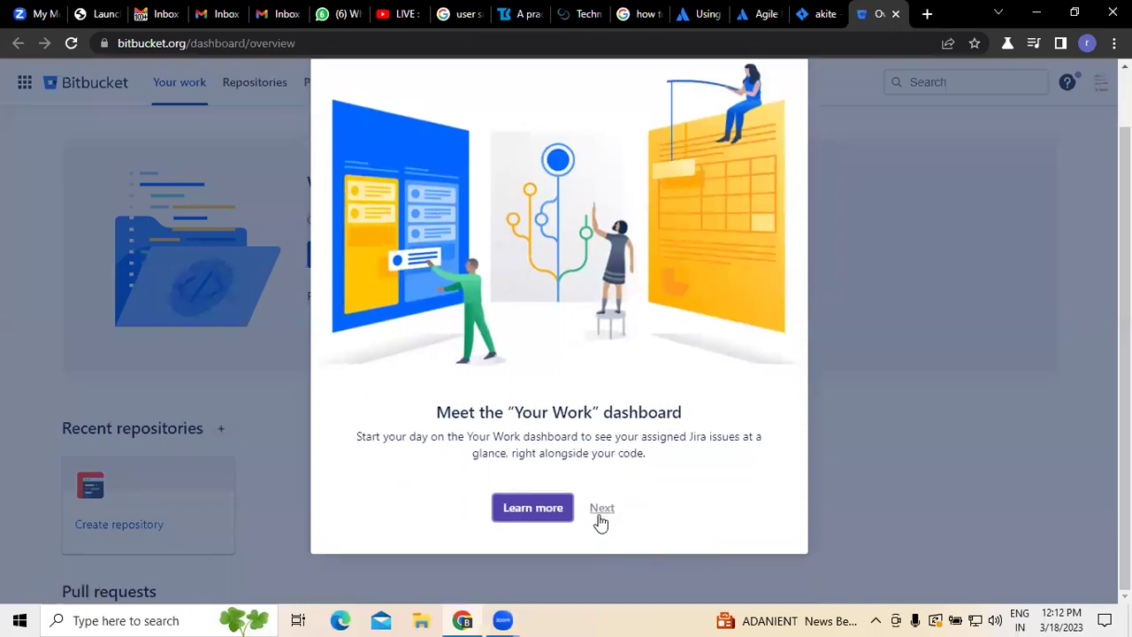
pyautogui.click(601, 518)
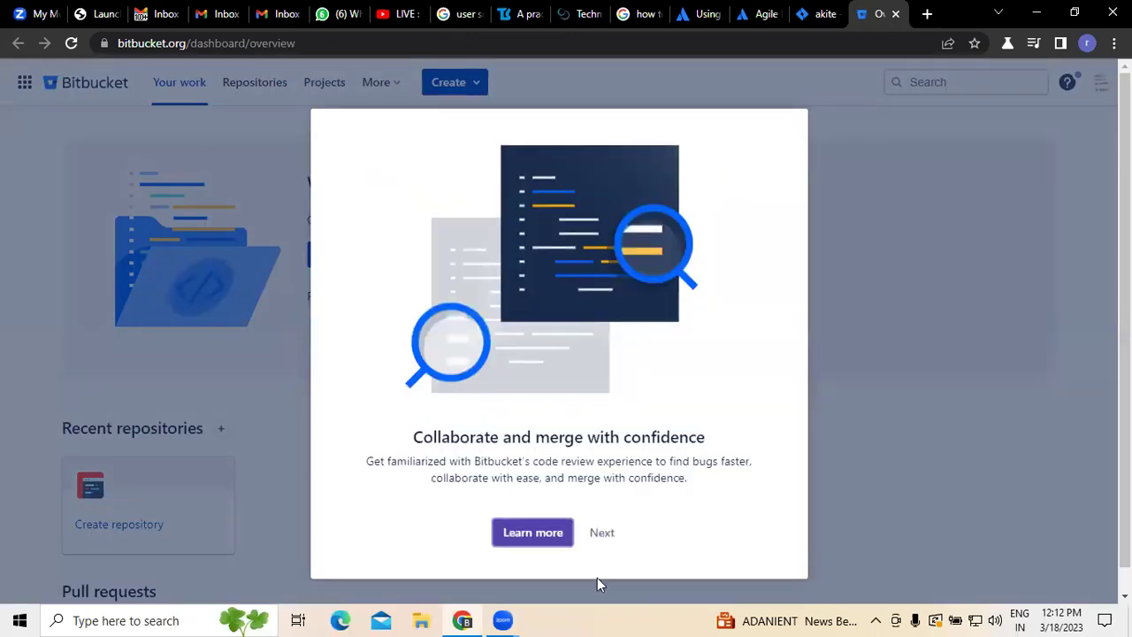
pyautogui.click(599, 533)
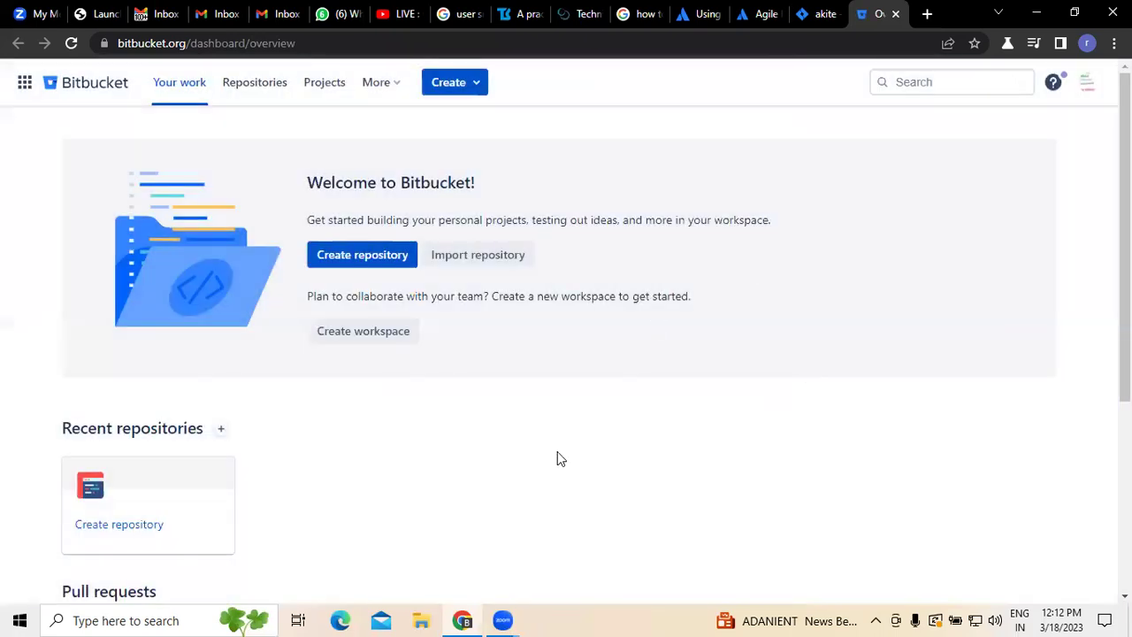
pyautogui.scroll(-4, 670, 298)
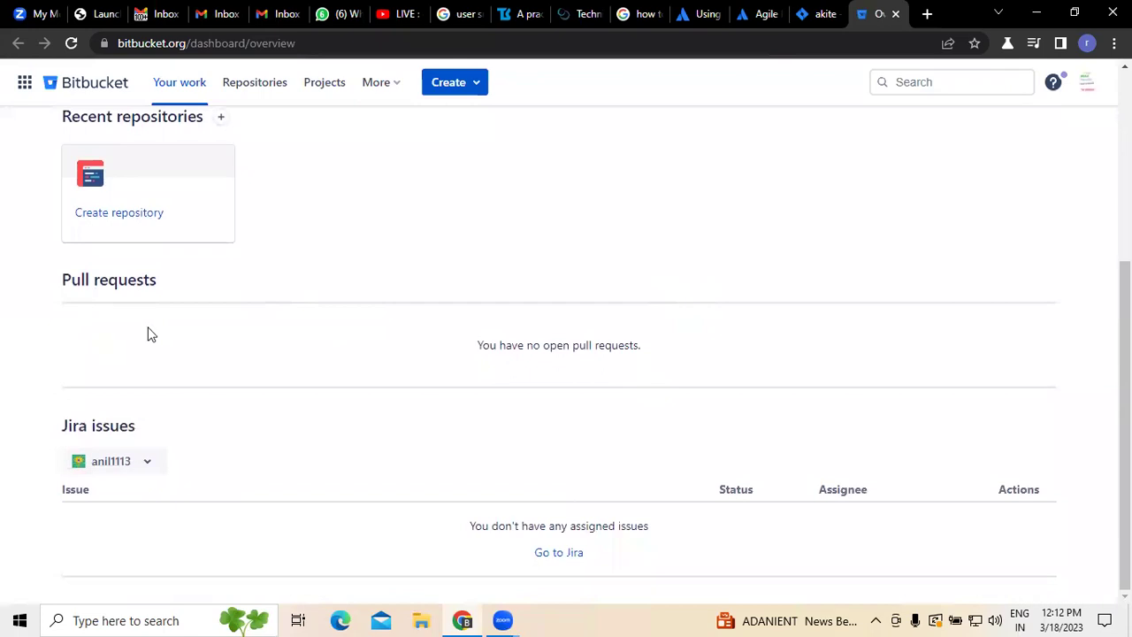
pyautogui.scroll(4, 490, 284)
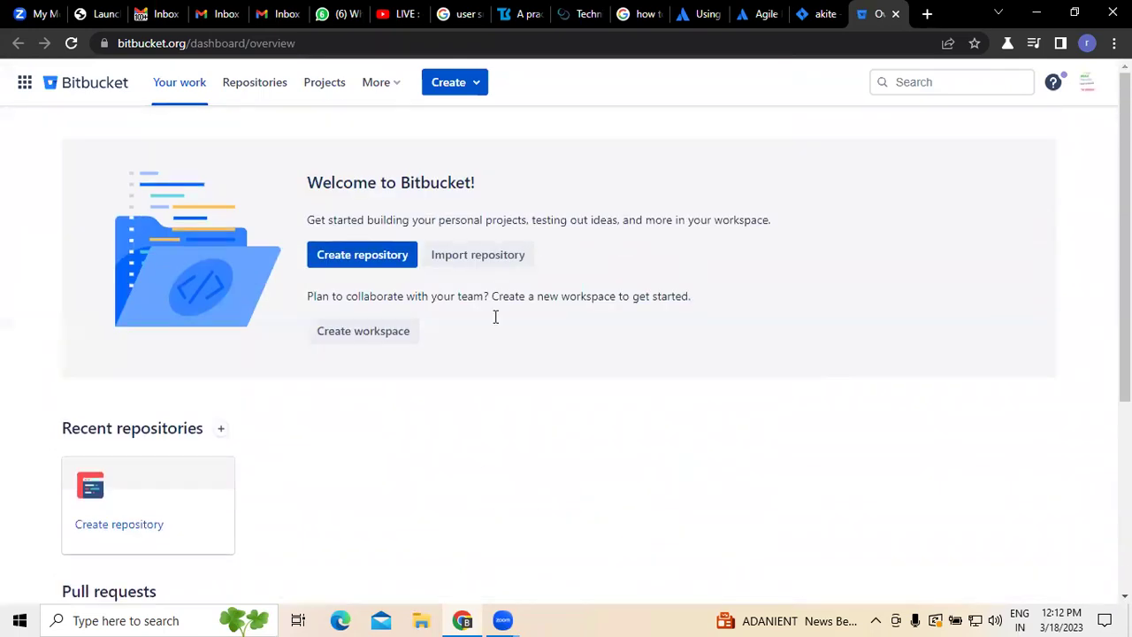
pyautogui.click(372, 258)
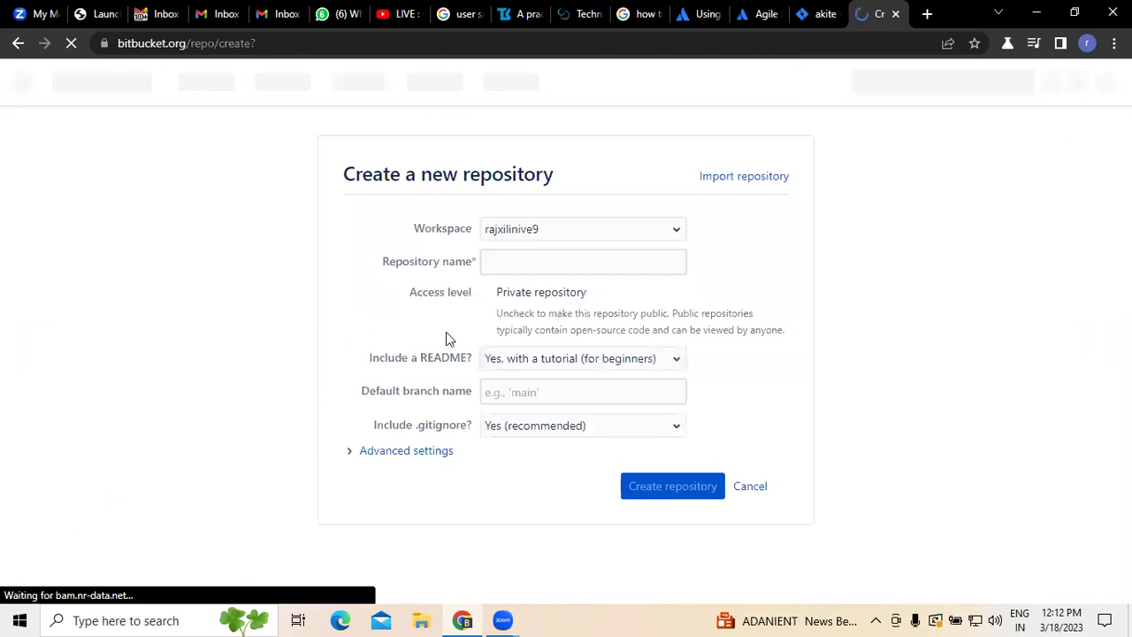
pyautogui.click(543, 228)
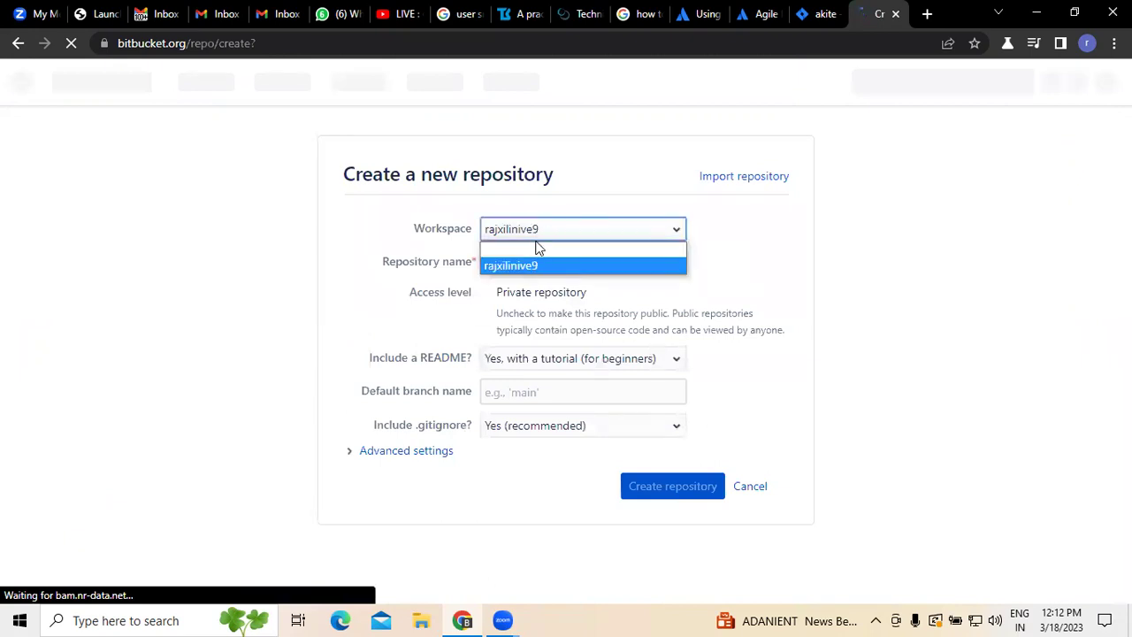
pyautogui.click(17, 43)
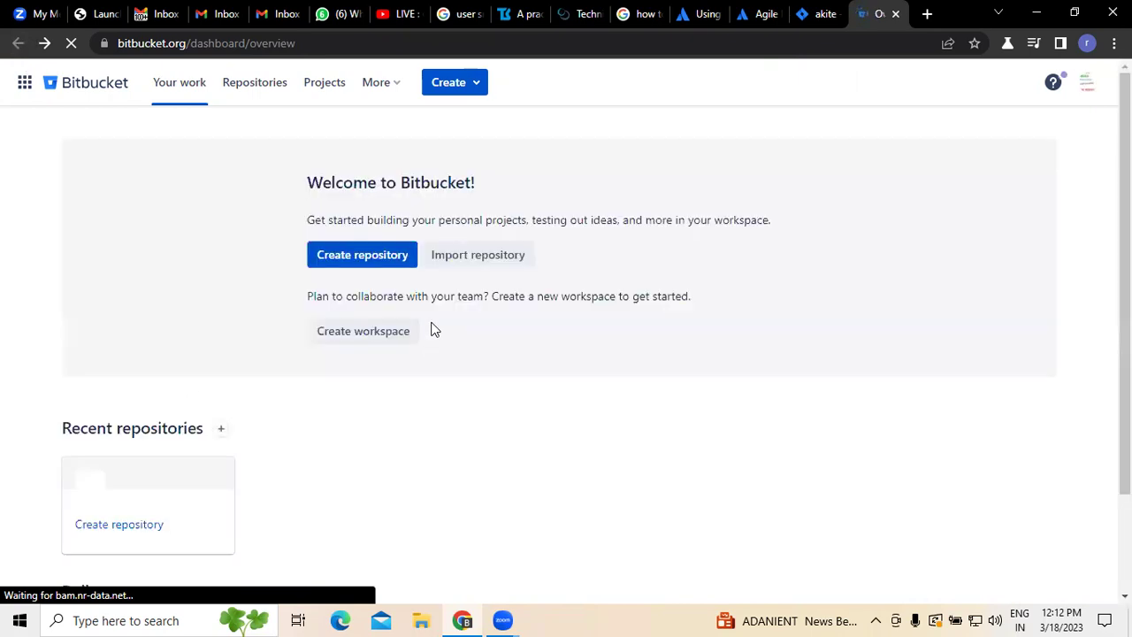
# Step: Fill in a new private workspace named with the owner's first name and try to create it with an ID ending in 123
pyautogui.click(349, 339)
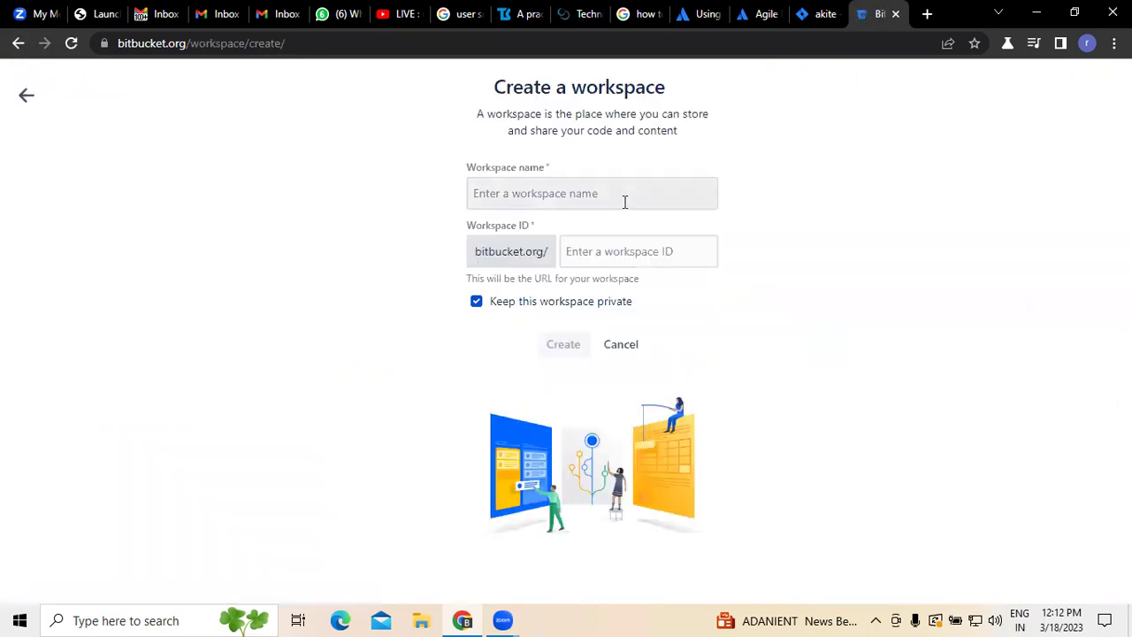
pyautogui.click(625, 202)
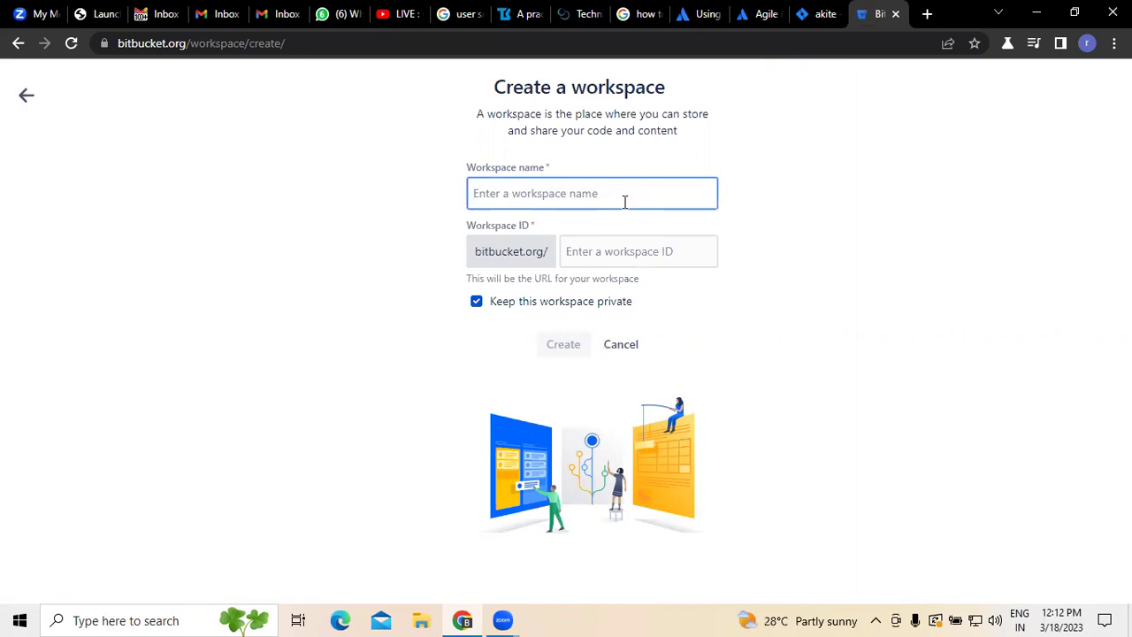
pyautogui.write('raj')
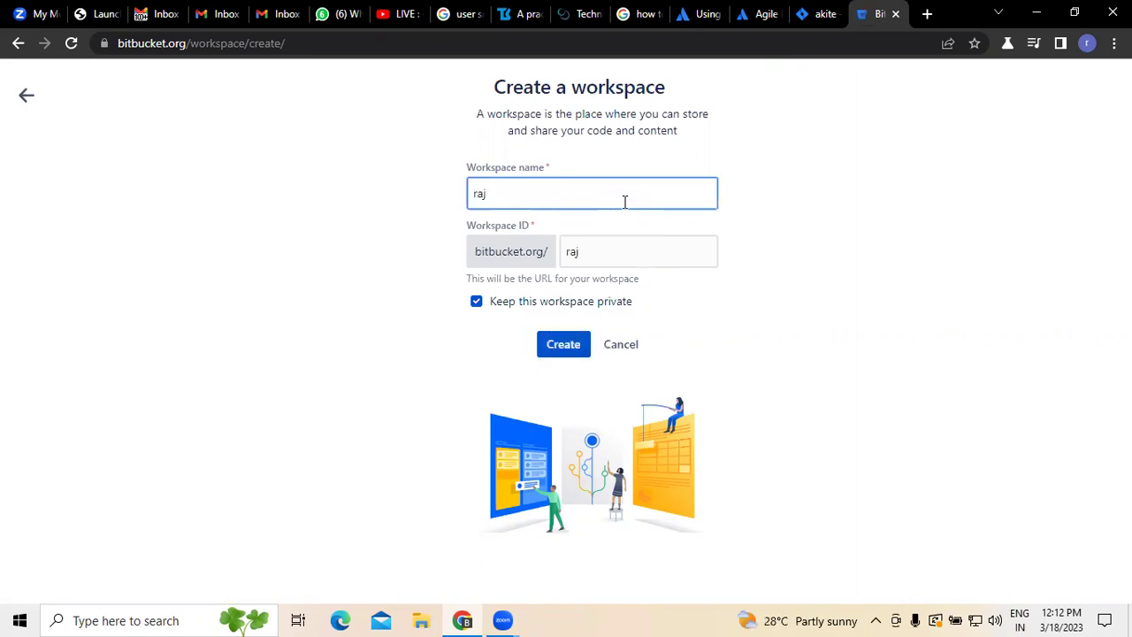
pyautogui.click(609, 248)
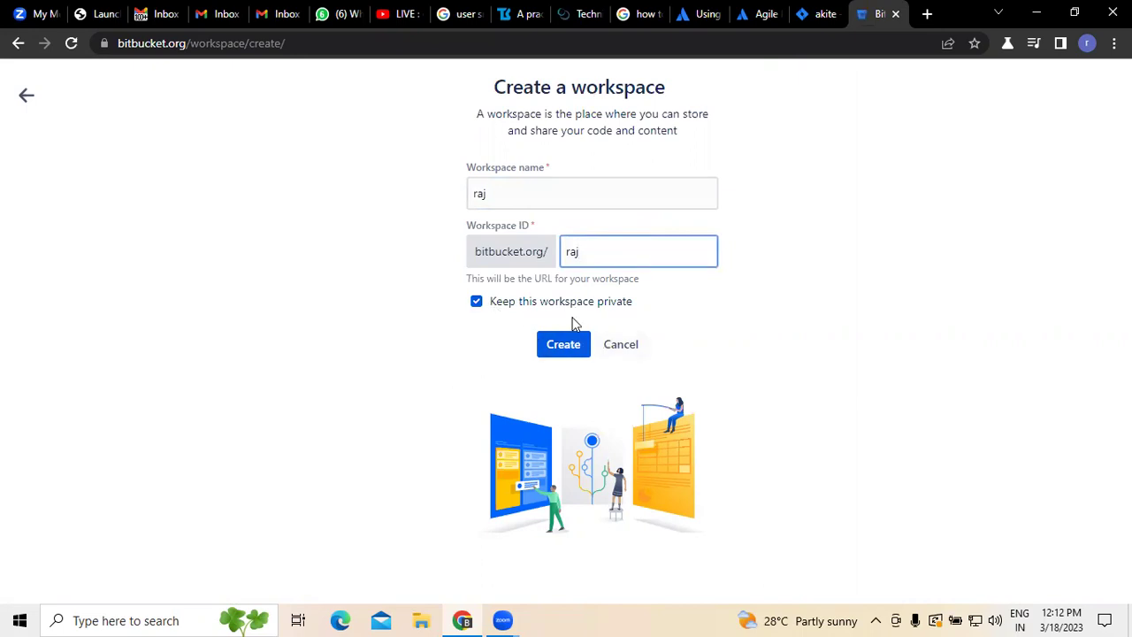
pyautogui.click(568, 359)
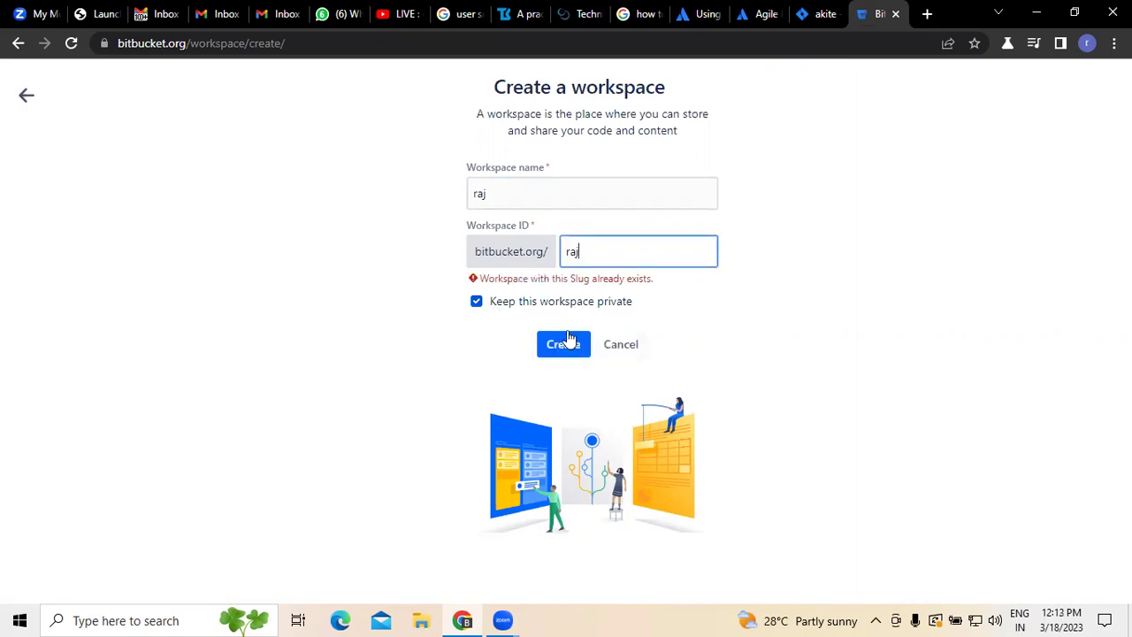
pyautogui.write('123')
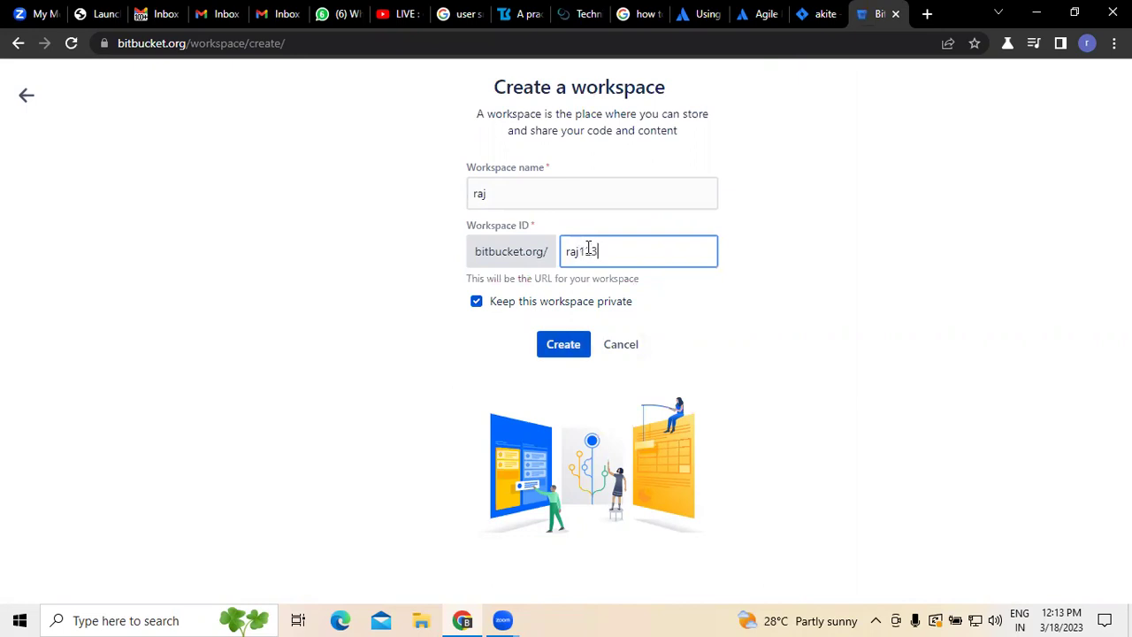
pyautogui.click(568, 351)
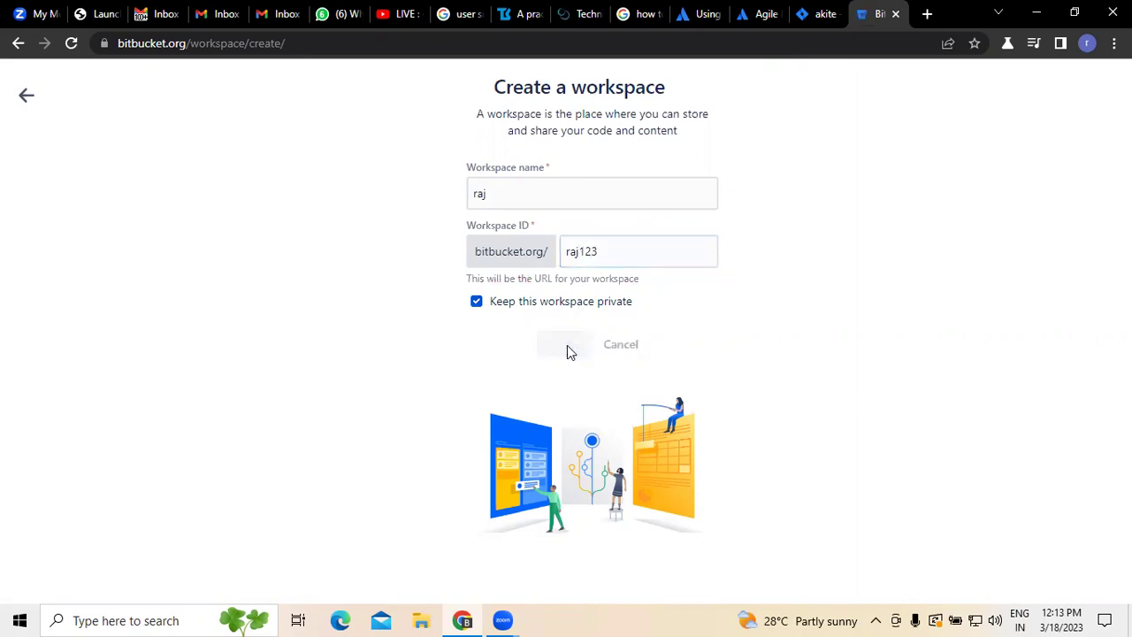
# Step: Replace the ending of the workspace ID with 9898 and create the workspace
pyautogui.click(607, 251)
pyautogui.press('BackSpace')
pyautogui.press('BackSpace')
pyautogui.press('BackSpace')
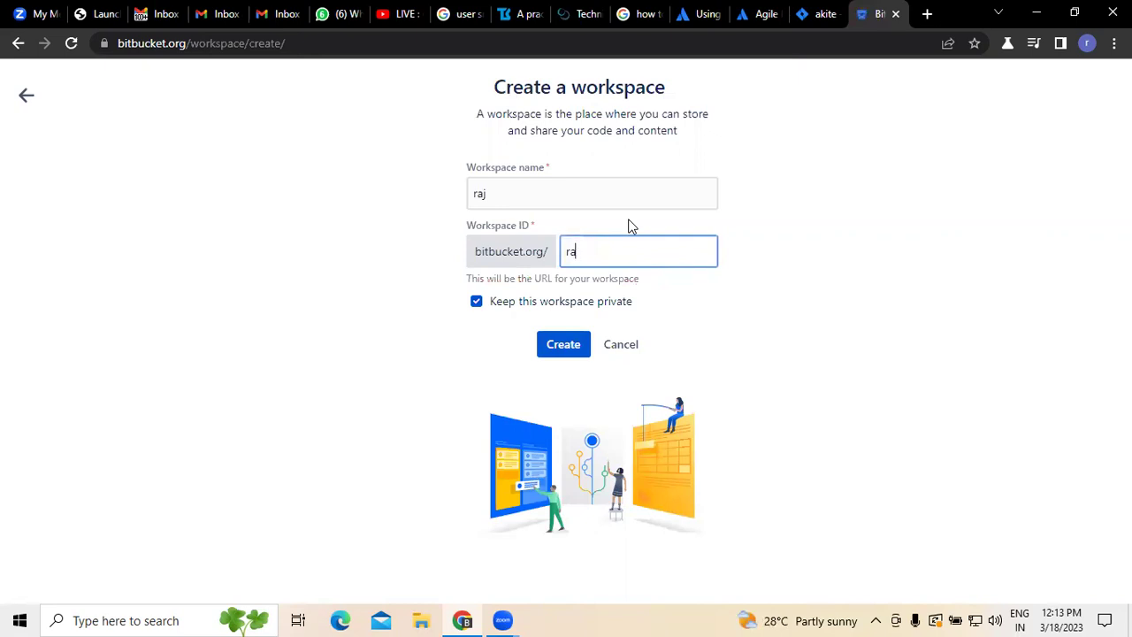
pyautogui.write('j9898')
pyautogui.click(561, 351)
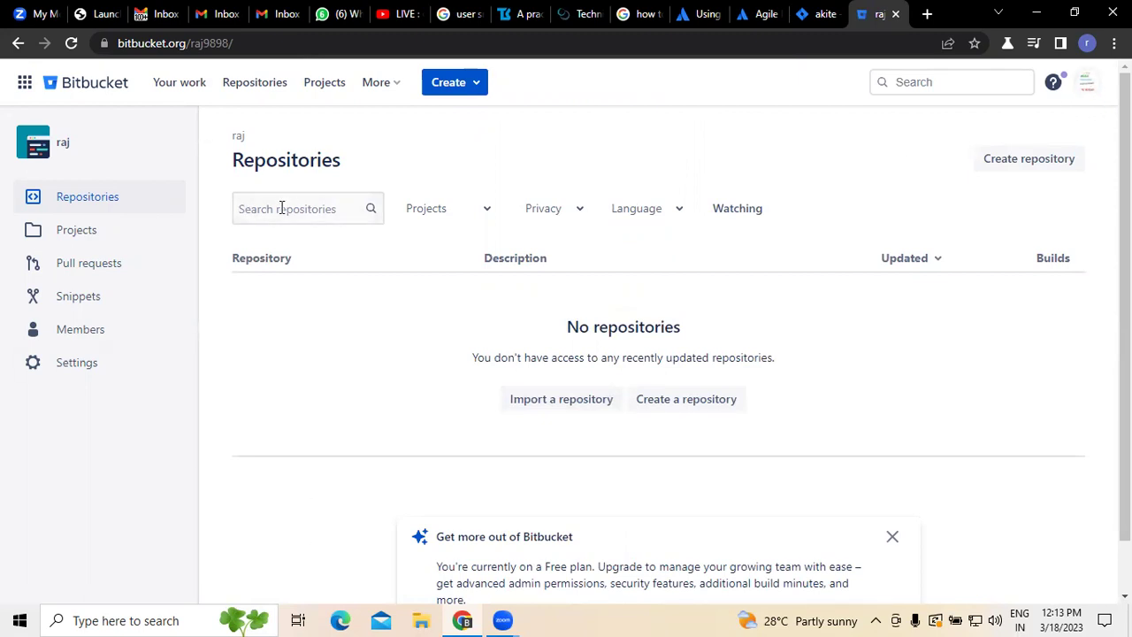
# Step: Start a new project from the workspace's project list and choose the newly created workspace for it
pyautogui.click(83, 237)
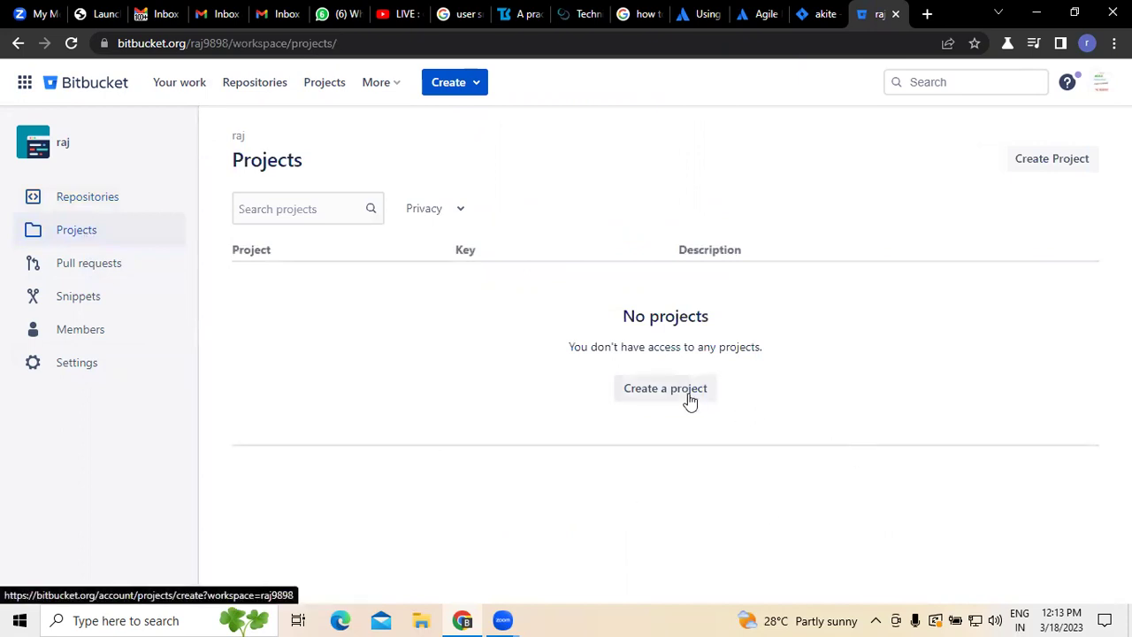
pyautogui.click(89, 208)
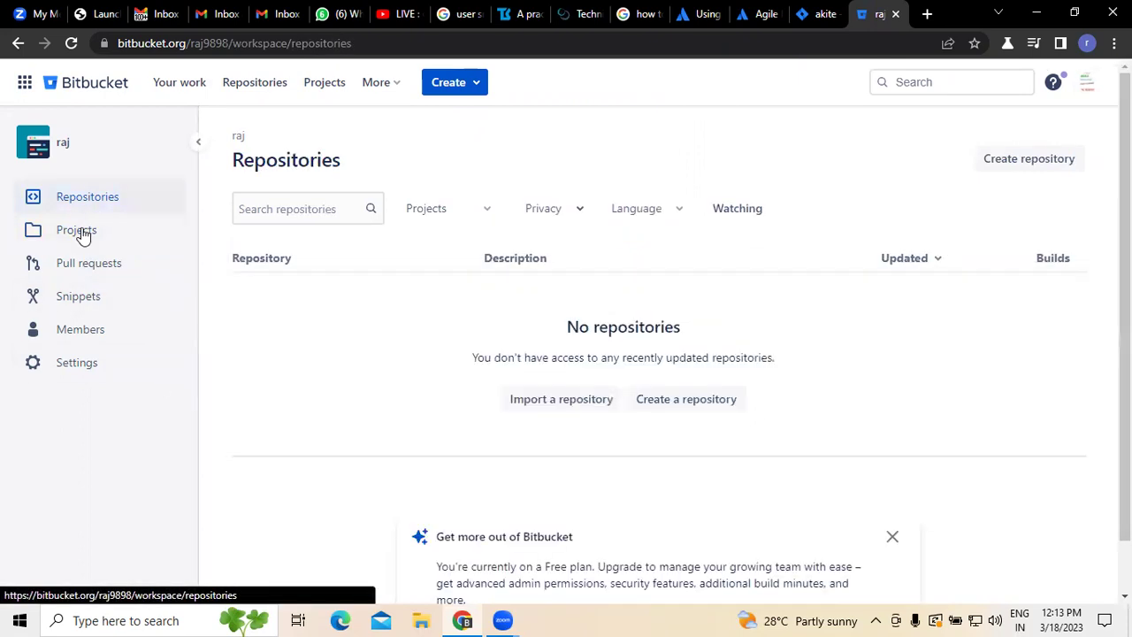
pyautogui.click(81, 233)
pyautogui.click(683, 393)
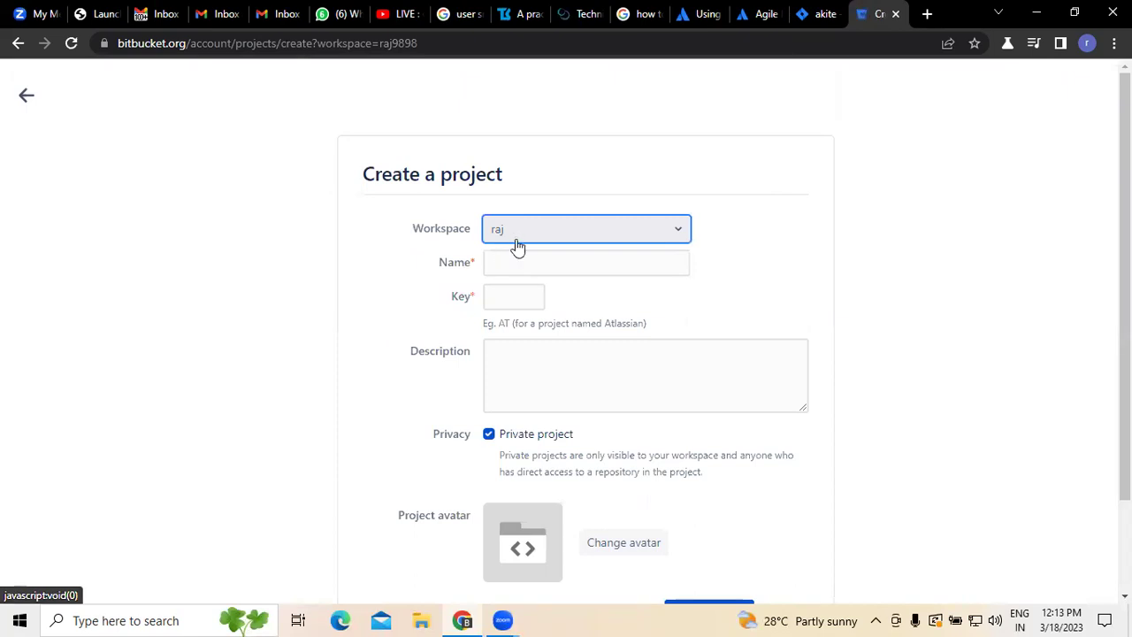
pyautogui.click(679, 231)
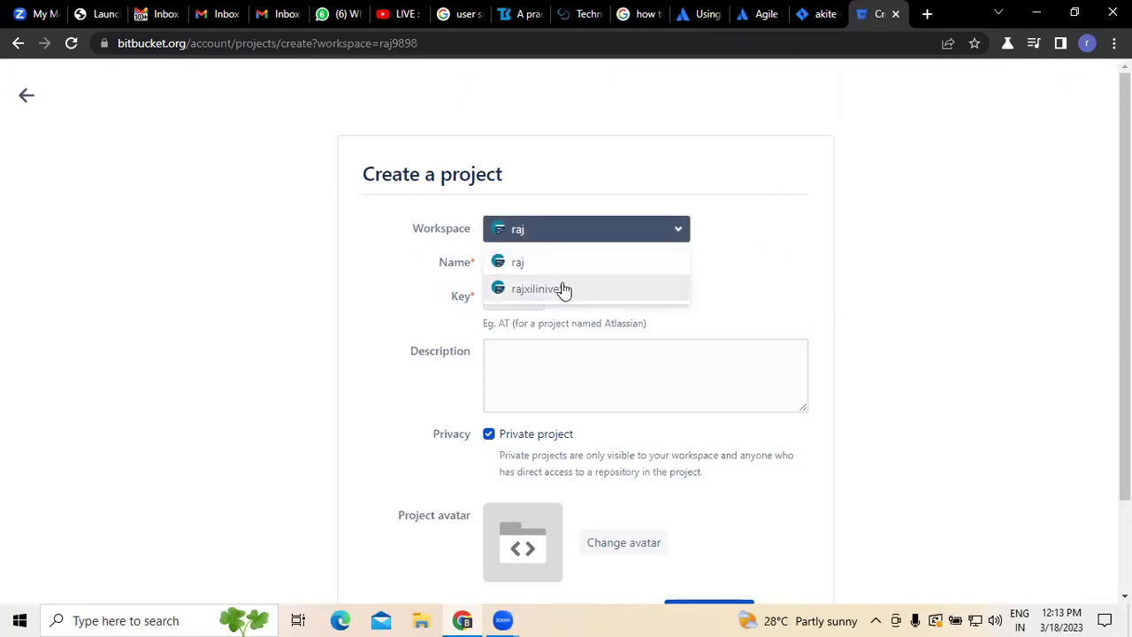
pyautogui.click(552, 265)
# Step: Name the new project "online reservation"
pyautogui.click(524, 271)
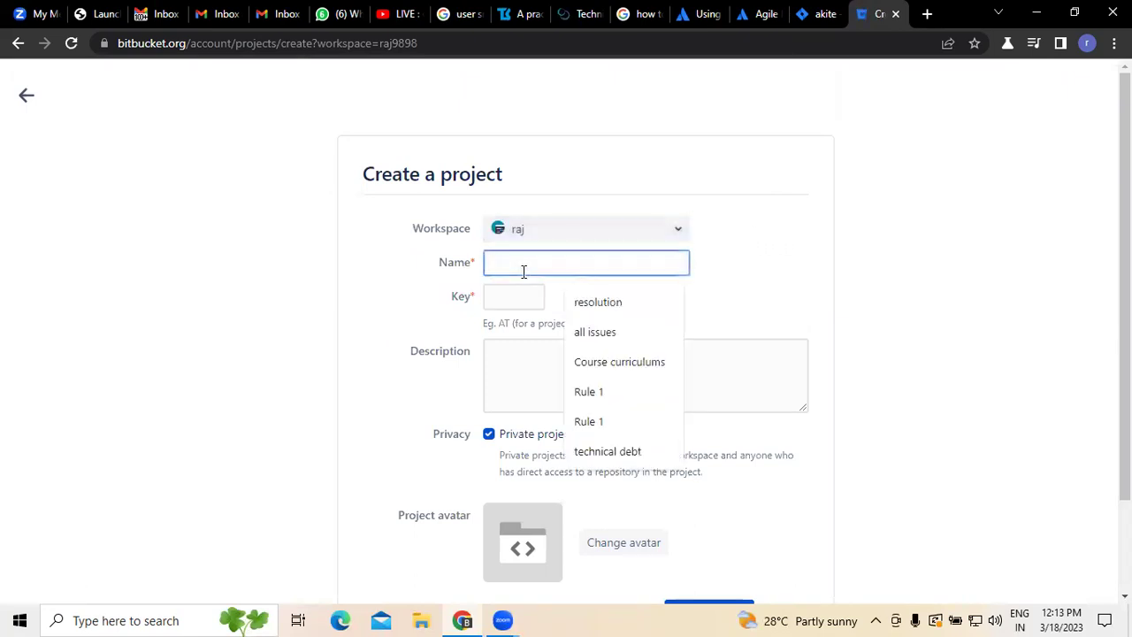
pyautogui.click(927, 253)
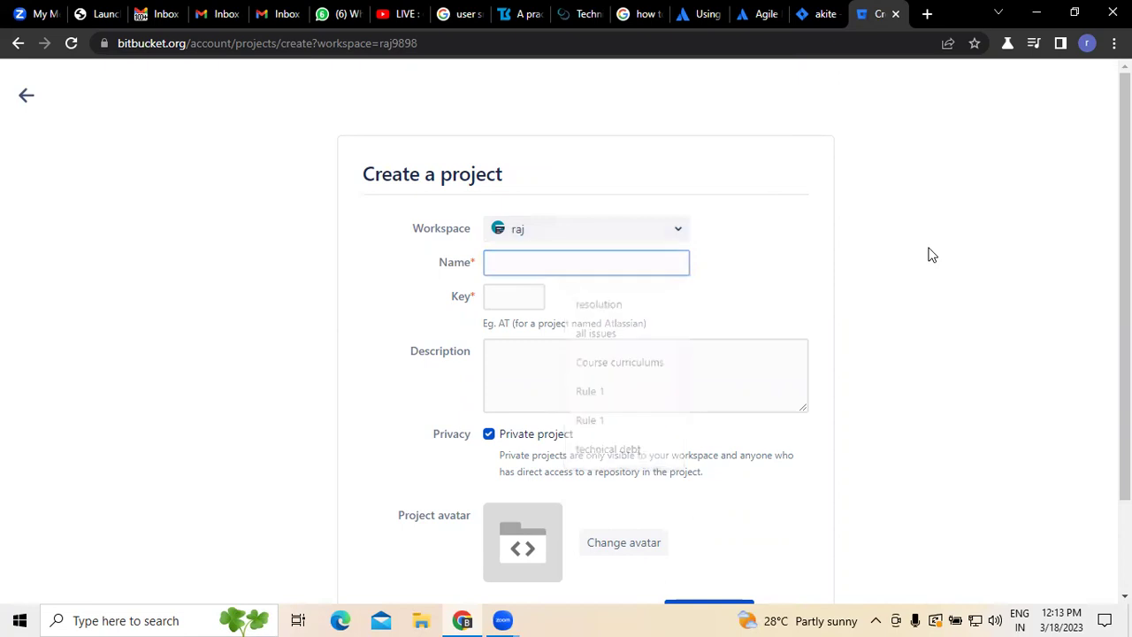
pyautogui.click(539, 265)
pyautogui.click(891, 263)
pyautogui.click(590, 261)
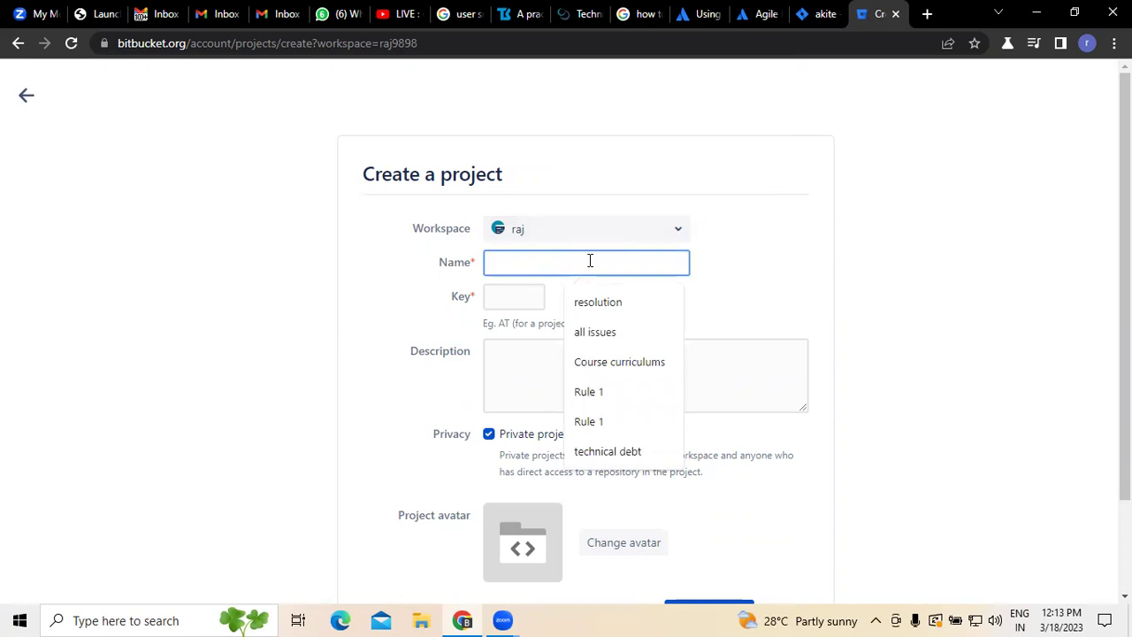
pyautogui.write('online ')
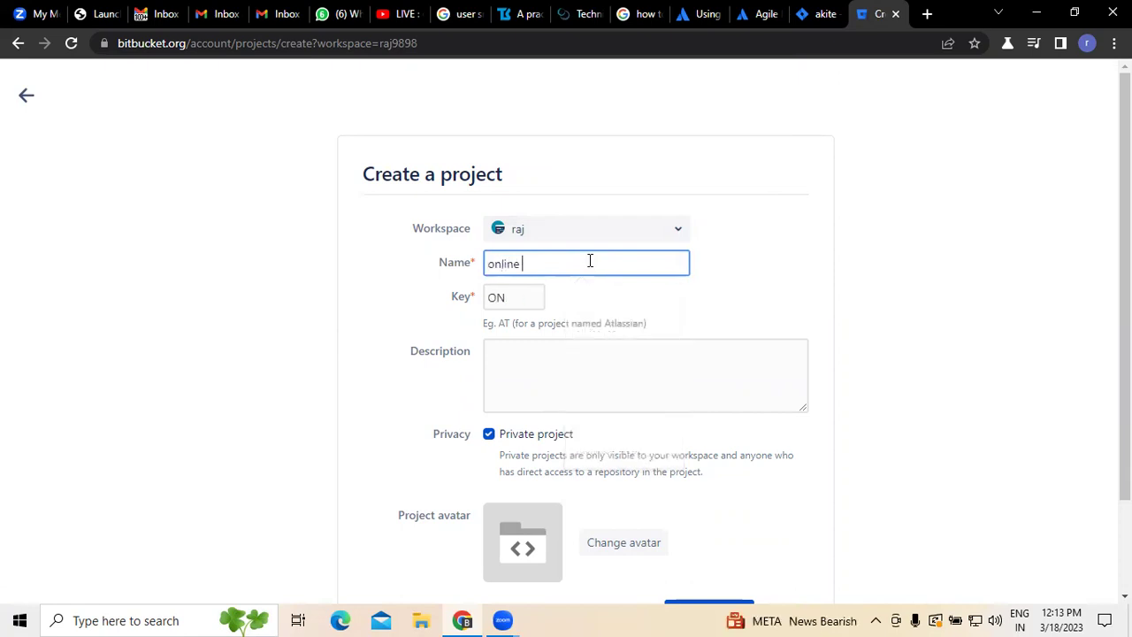
pyautogui.write('reservation')
# Step: Enter the project description "This will be used to reserve tickets online by any user"
pyautogui.click(520, 376)
pyautogui.write('This will')
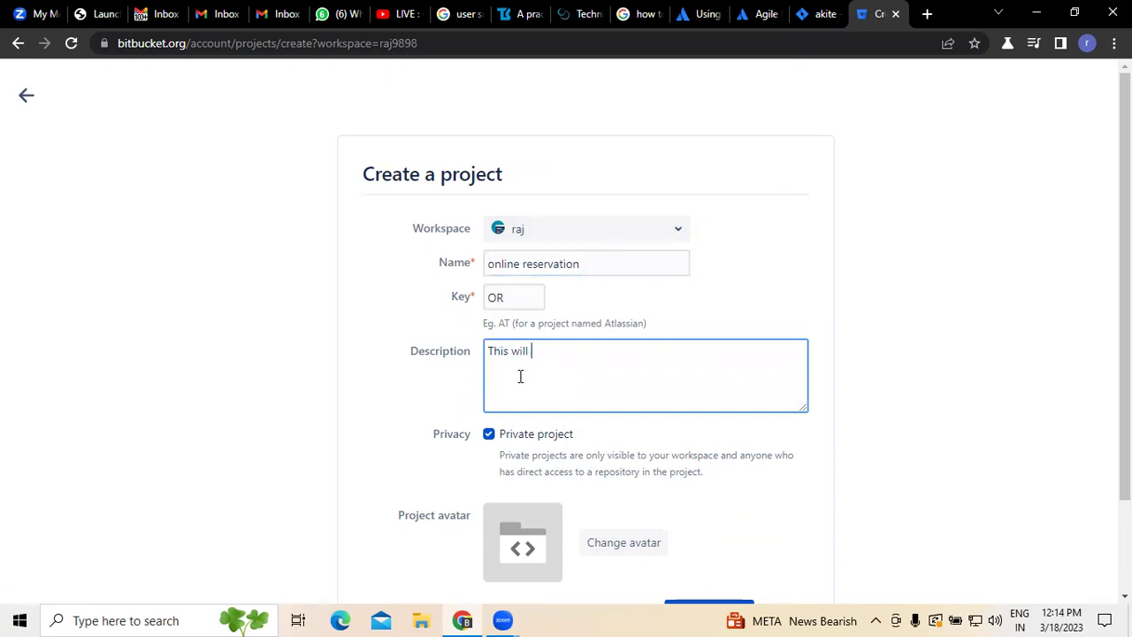
pyautogui.write('s will be used ti reserve')
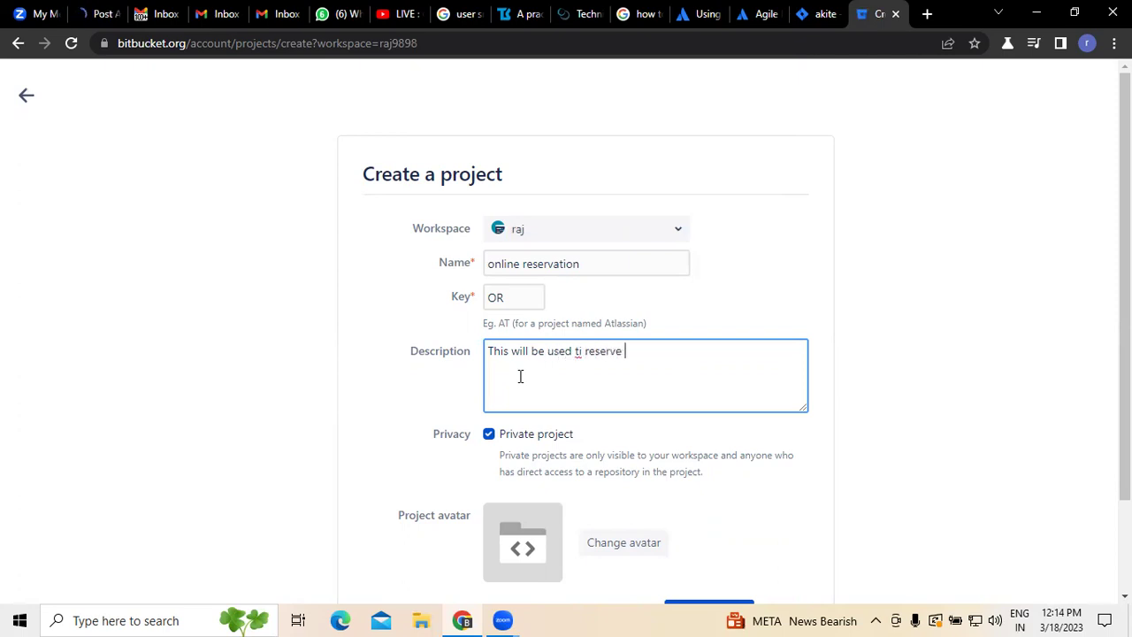
pyautogui.press('BackSpace')
pyautogui.press('BackSpace')
pyautogui.press('BackSpace')
pyautogui.press('BackSpace')
pyautogui.write('reserve tickets')
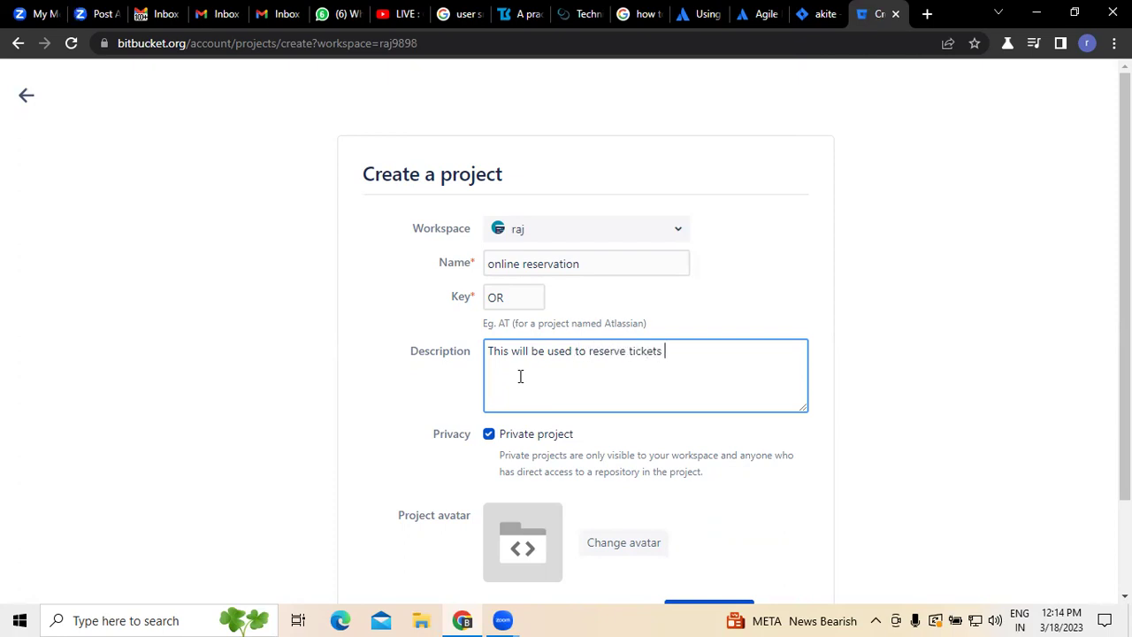
pyautogui.write(' online by any user')
# Step: Review the project form and create the online reservation project as a private project
pyautogui.scroll(-2, 849, 425)
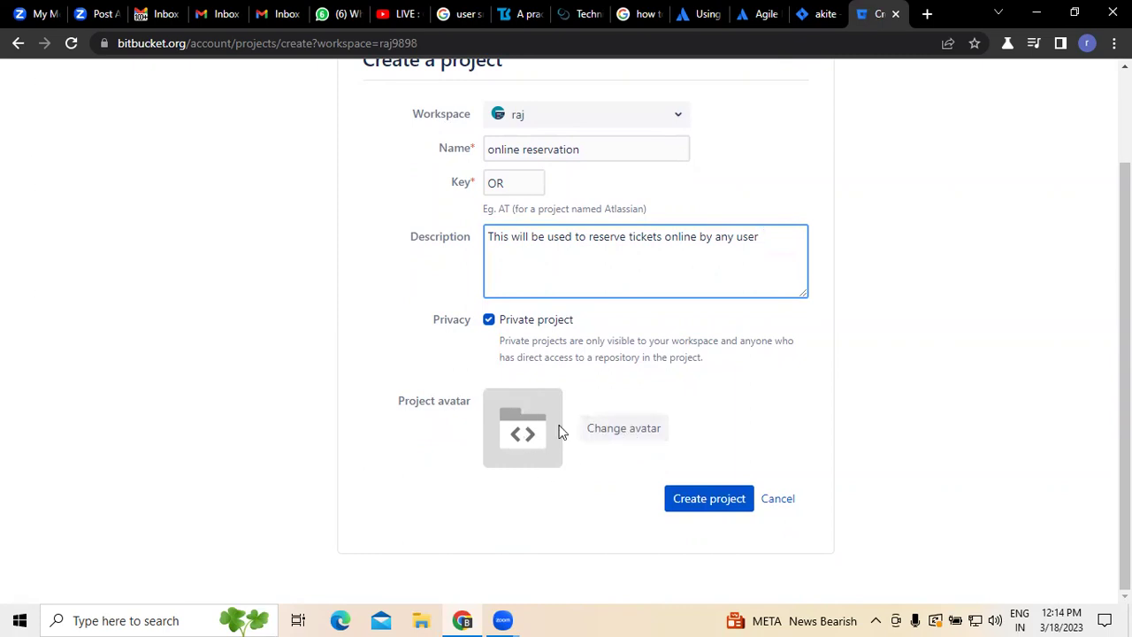
pyautogui.scroll(2, 560, 432)
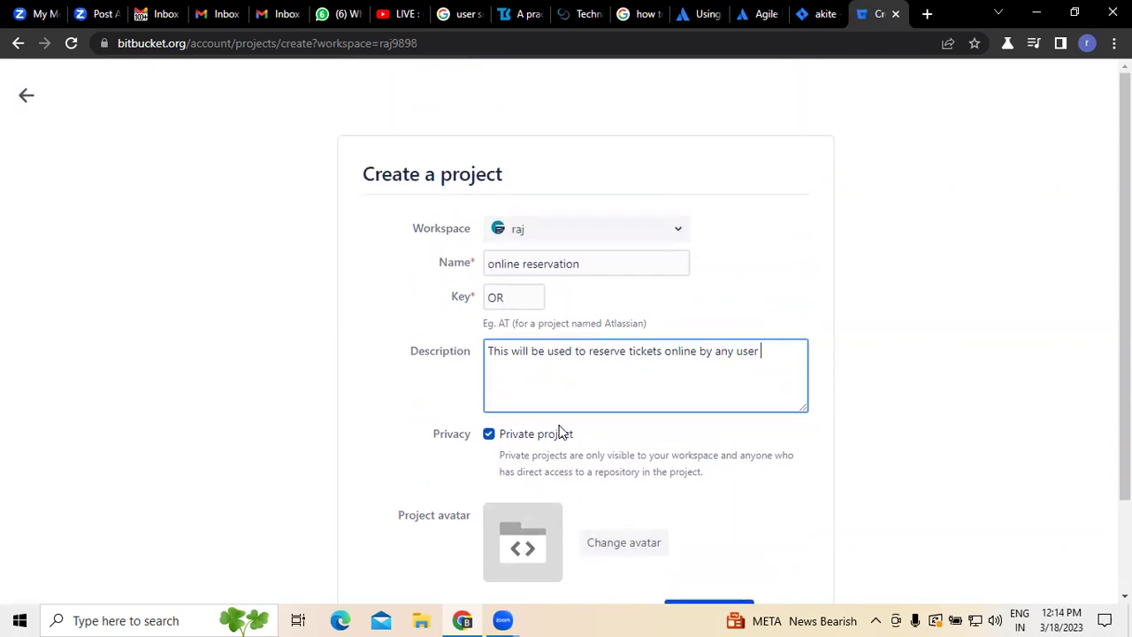
pyautogui.scroll(-2, 619, 422)
pyautogui.click(692, 500)
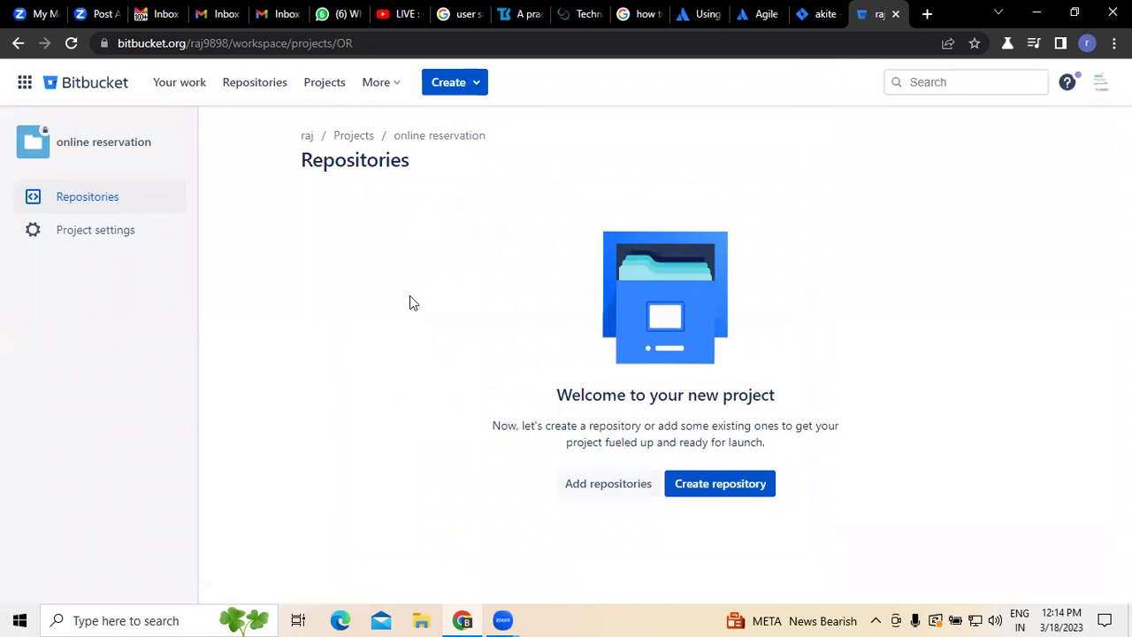
# Step: Examine the online reservation project's details and its access key settings, including the form for adding an SSH key
pyautogui.click(109, 238)
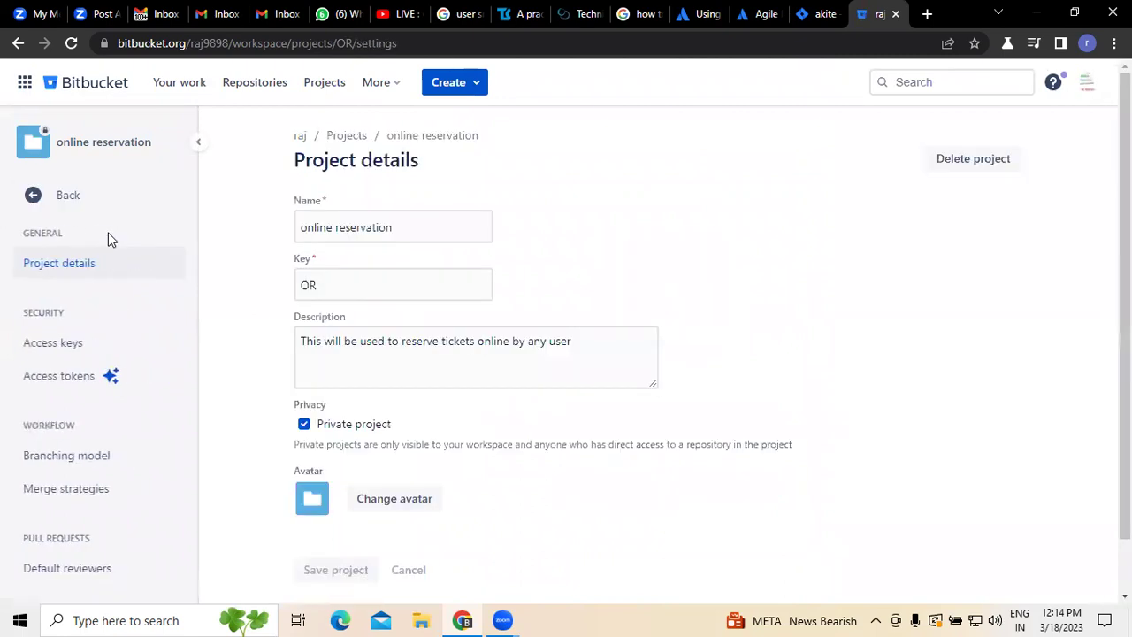
pyautogui.scroll(-1, 557, 311)
pyautogui.scroll(1, 442, 297)
pyautogui.scroll(-1, 794, 303)
pyautogui.scroll(1, 794, 306)
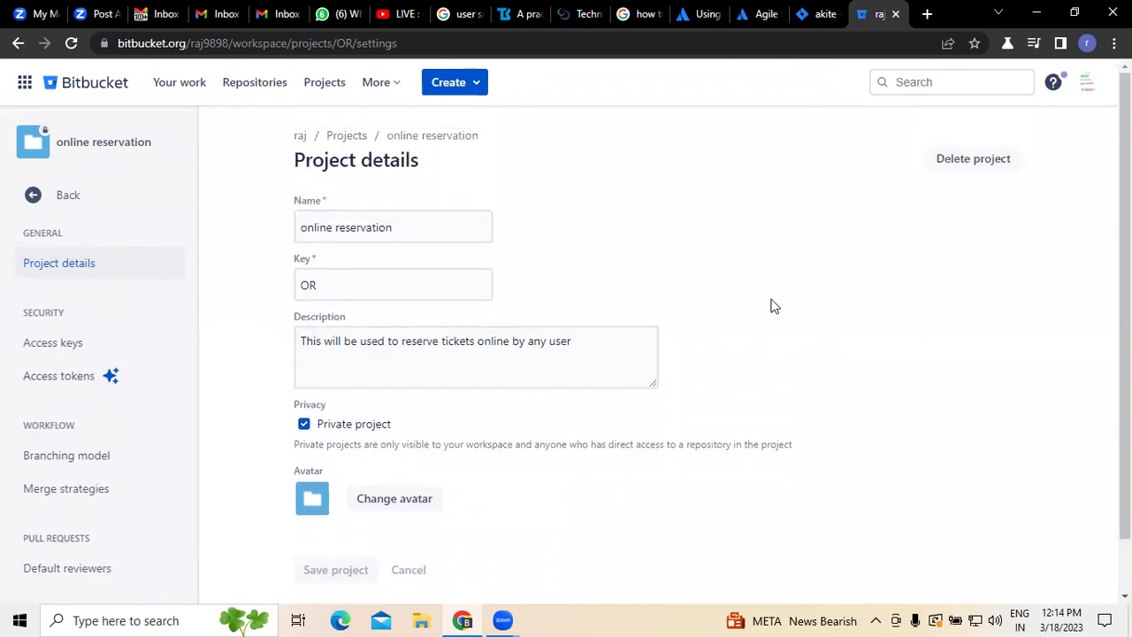
pyautogui.click(72, 352)
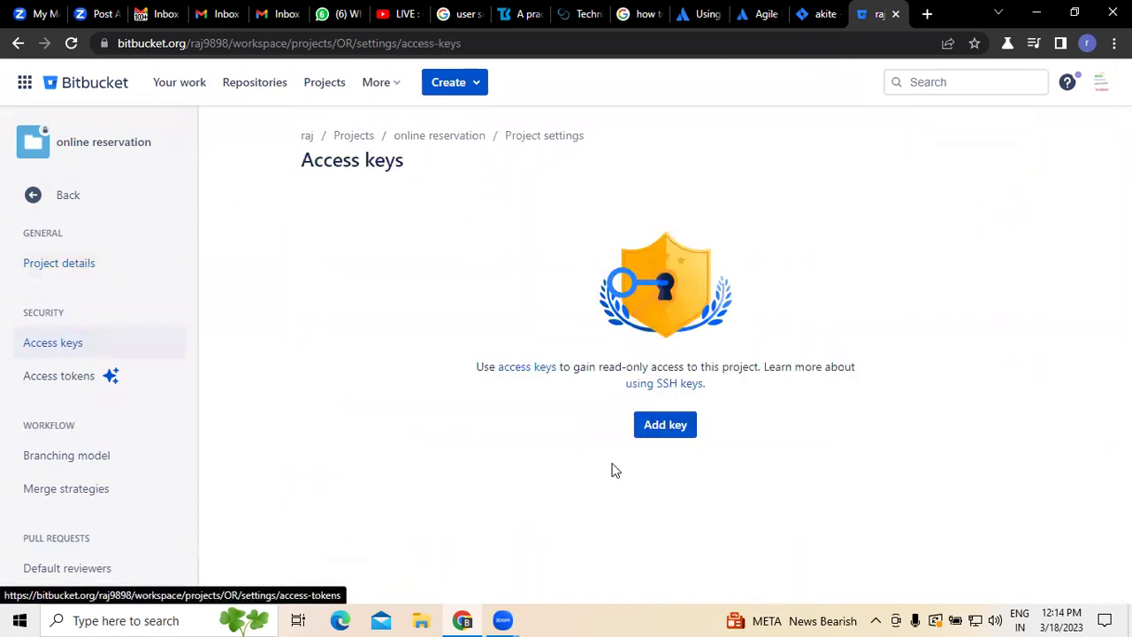
pyautogui.click(648, 425)
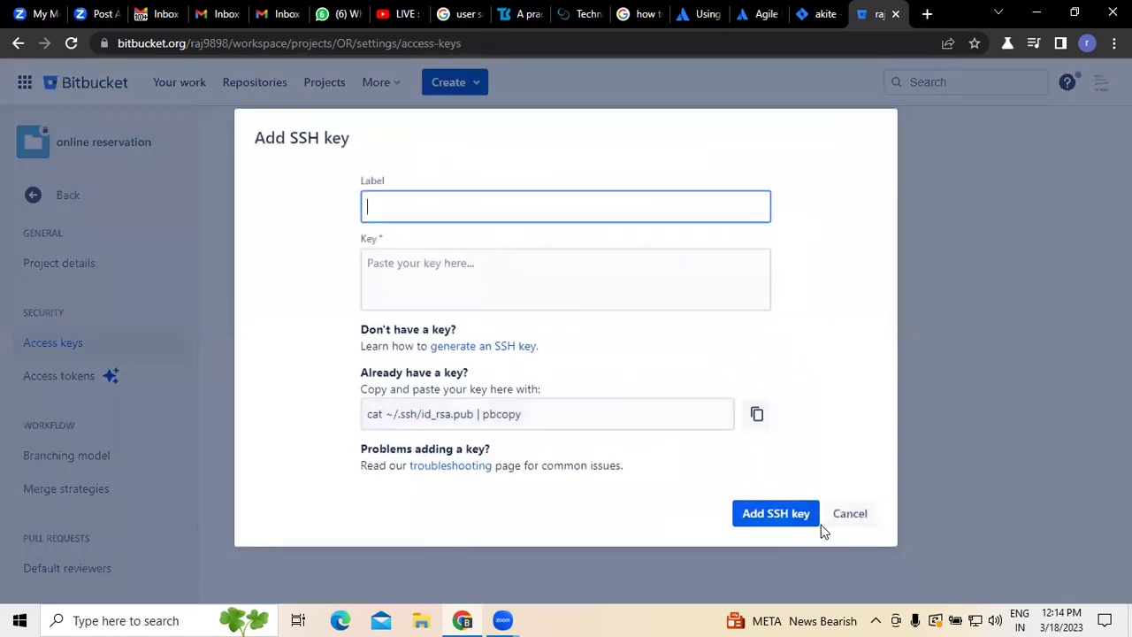
pyautogui.click(852, 518)
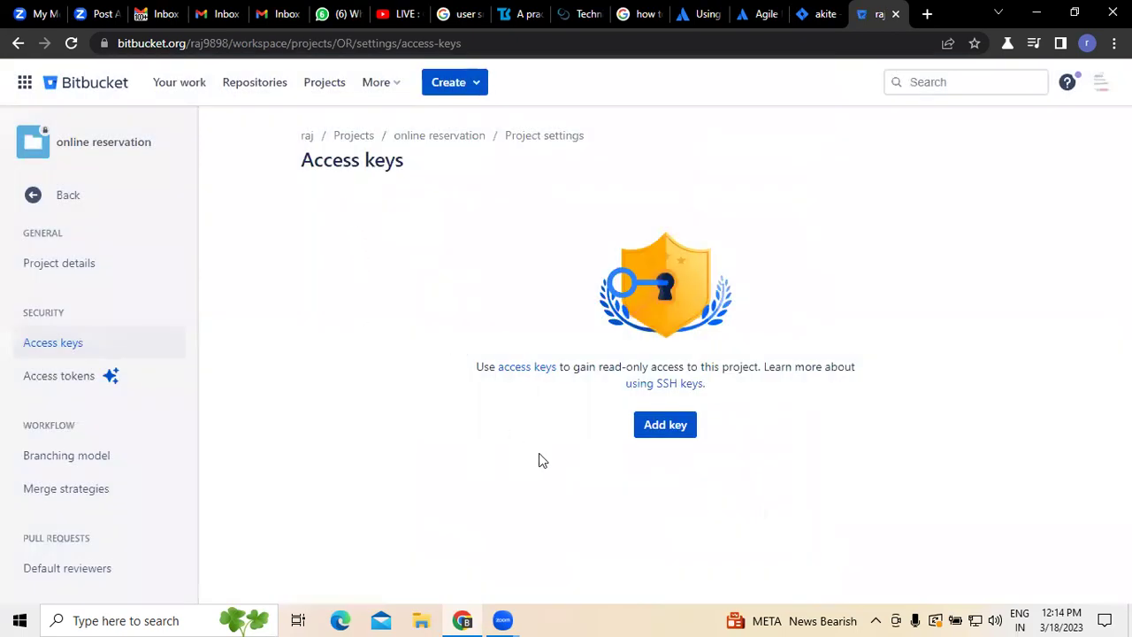
# Step: Examine the project's branching model with its branch prefixes and the default merge strategy, and return to the project details
pyautogui.click(69, 462)
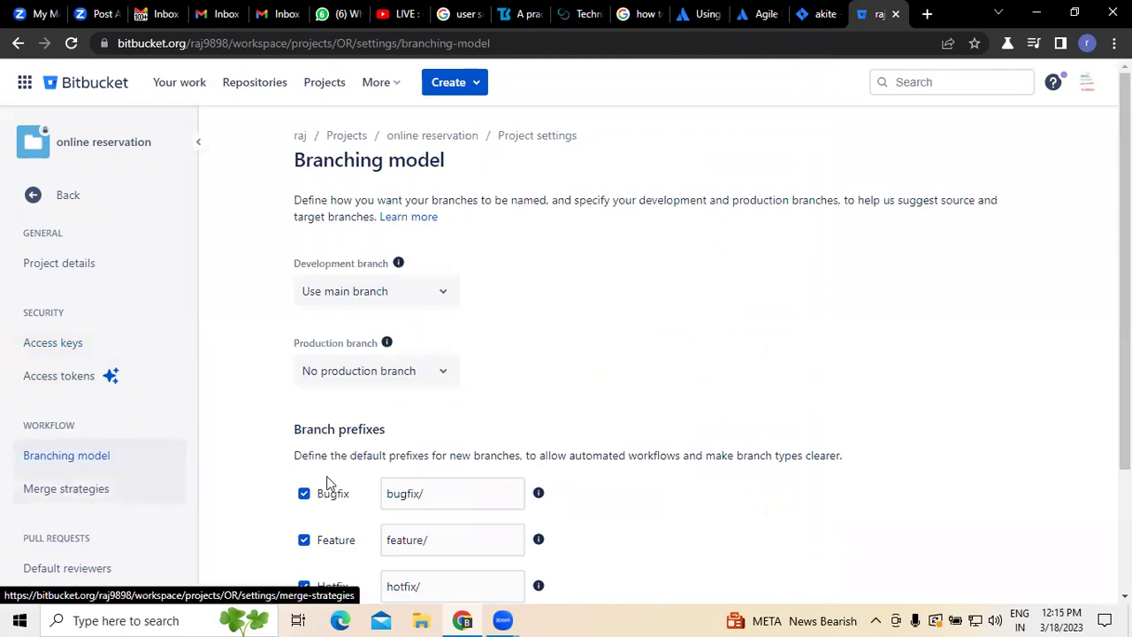
pyautogui.scroll(-1, 619, 347)
pyautogui.scroll(-2, 619, 352)
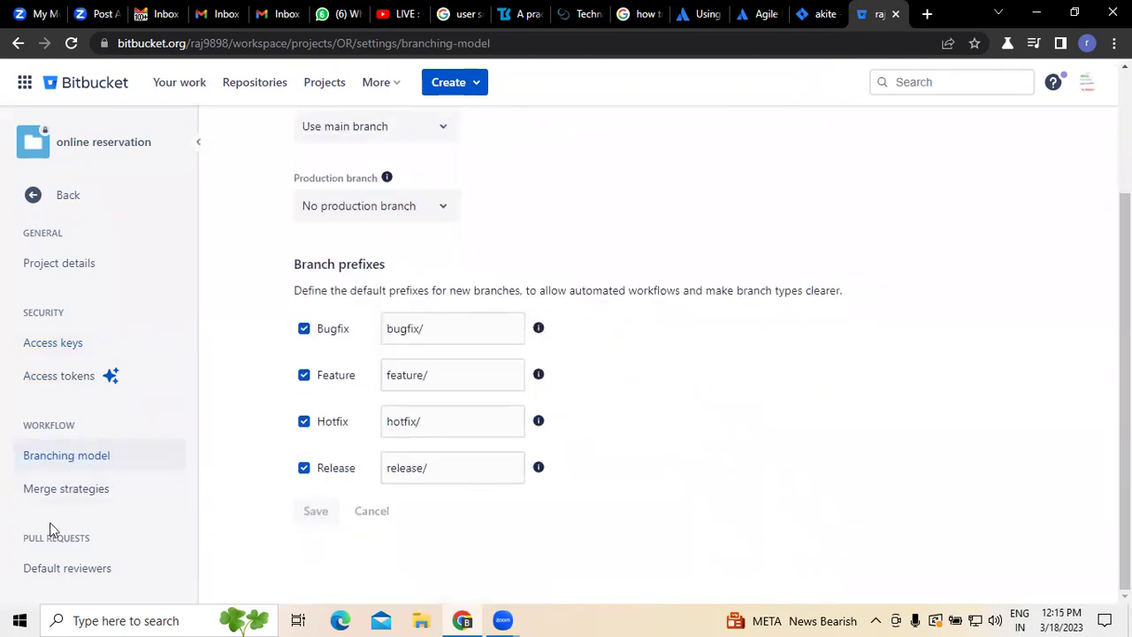
pyautogui.click(49, 498)
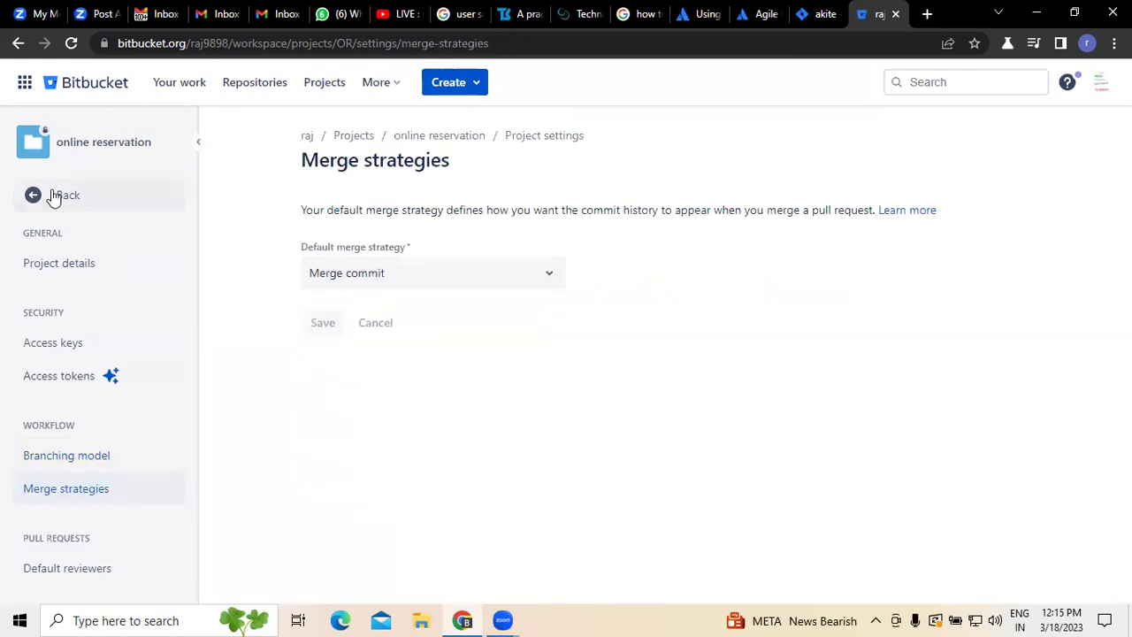
pyautogui.click(53, 269)
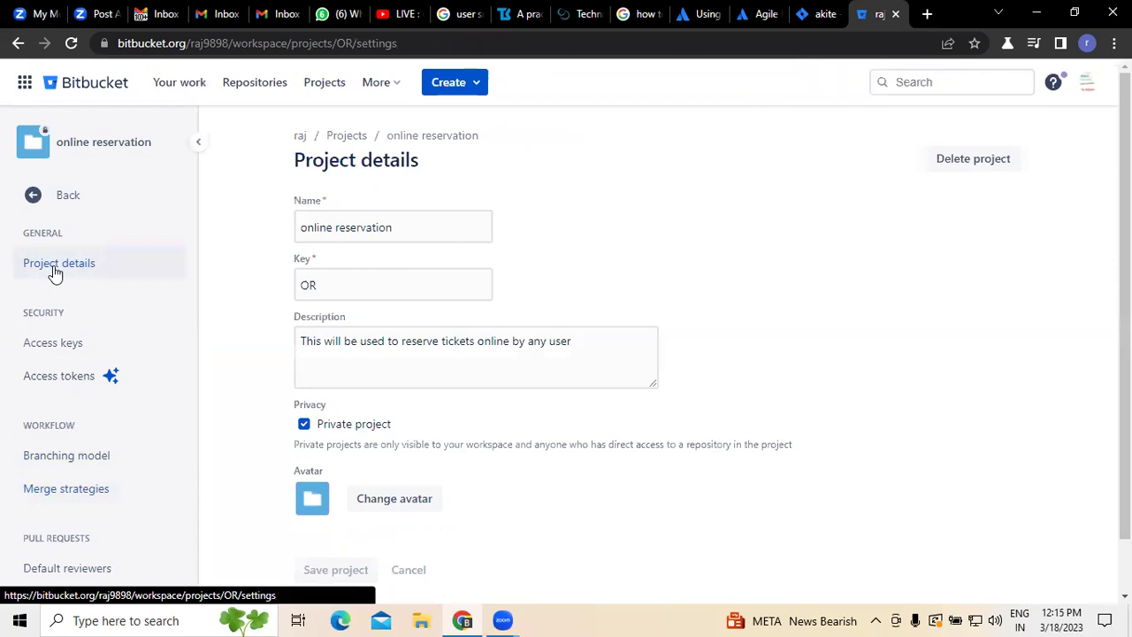
# Step: Leave the project settings and start creating a new repository in the online reservation project
pyautogui.click(34, 196)
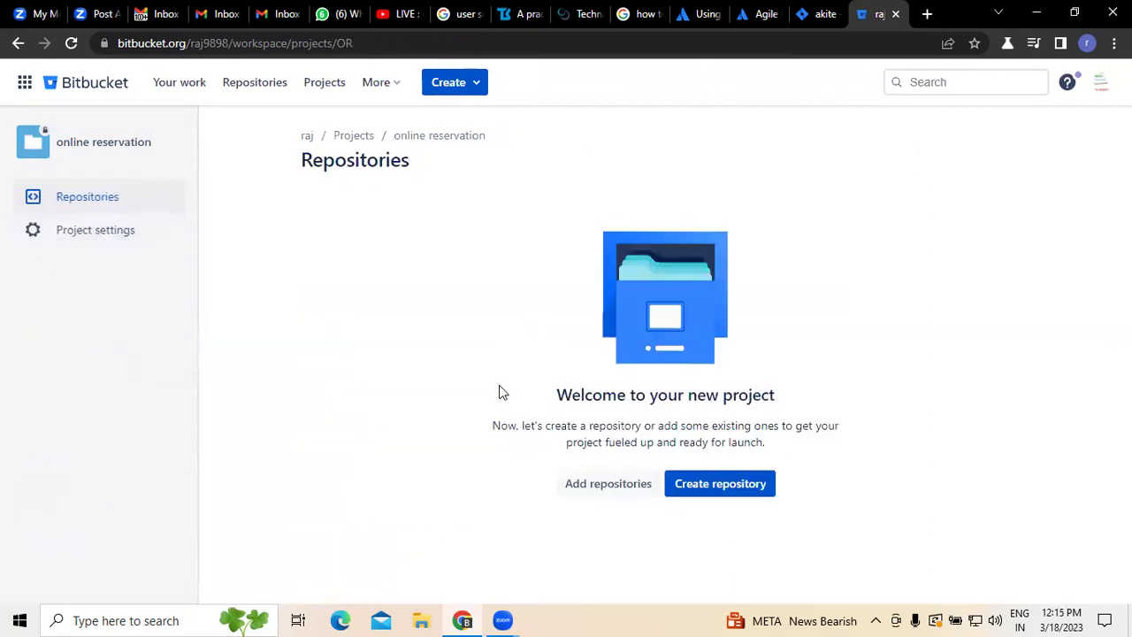
pyautogui.click(759, 497)
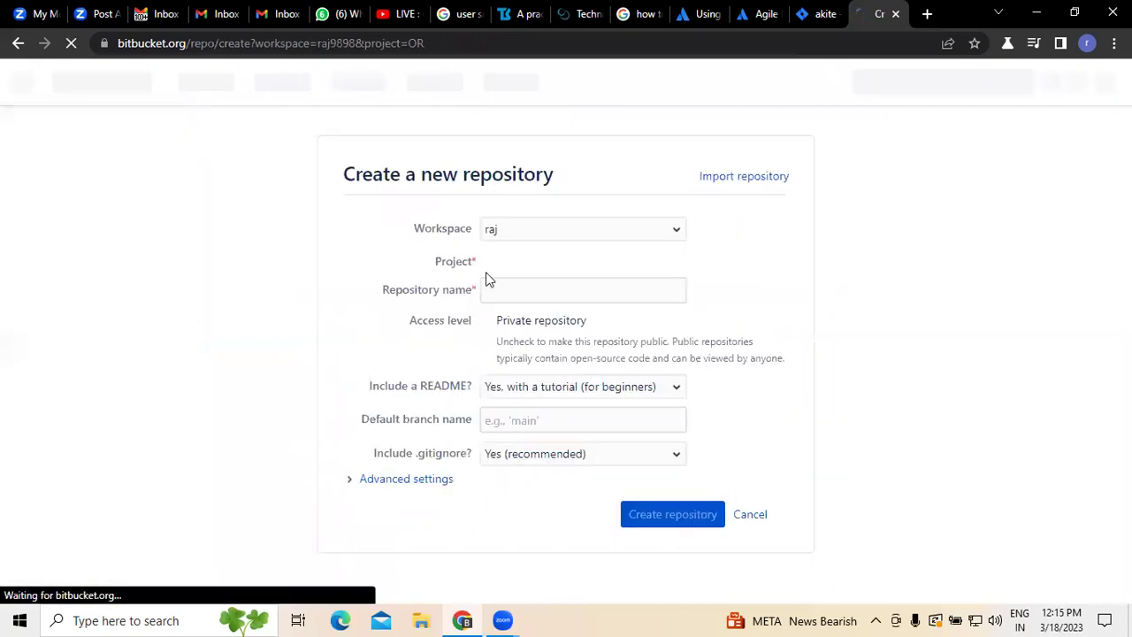
pyautogui.click(509, 301)
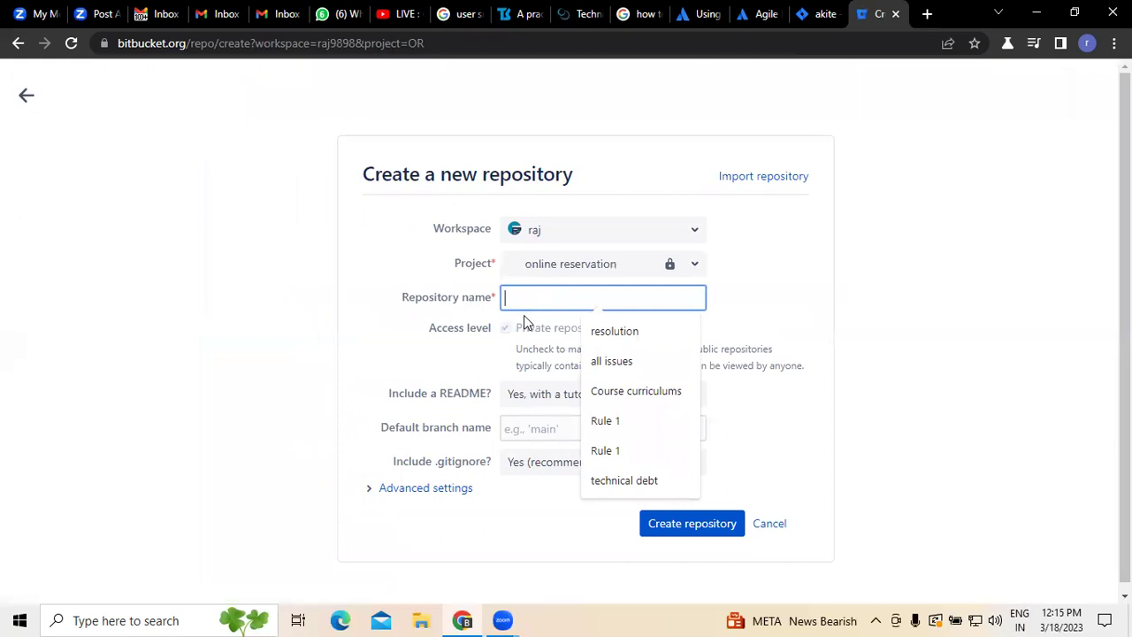
pyautogui.click(933, 266)
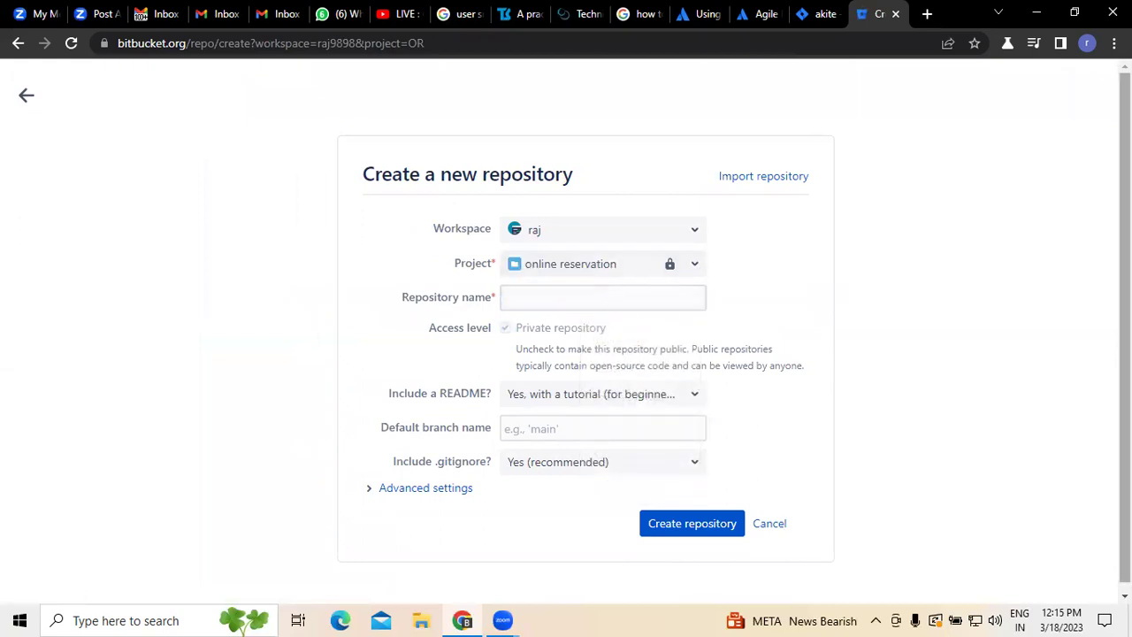
pyautogui.scroll(-1, 1086, 399)
# Step: Name the new repository "Data storage"
pyautogui.click(529, 288)
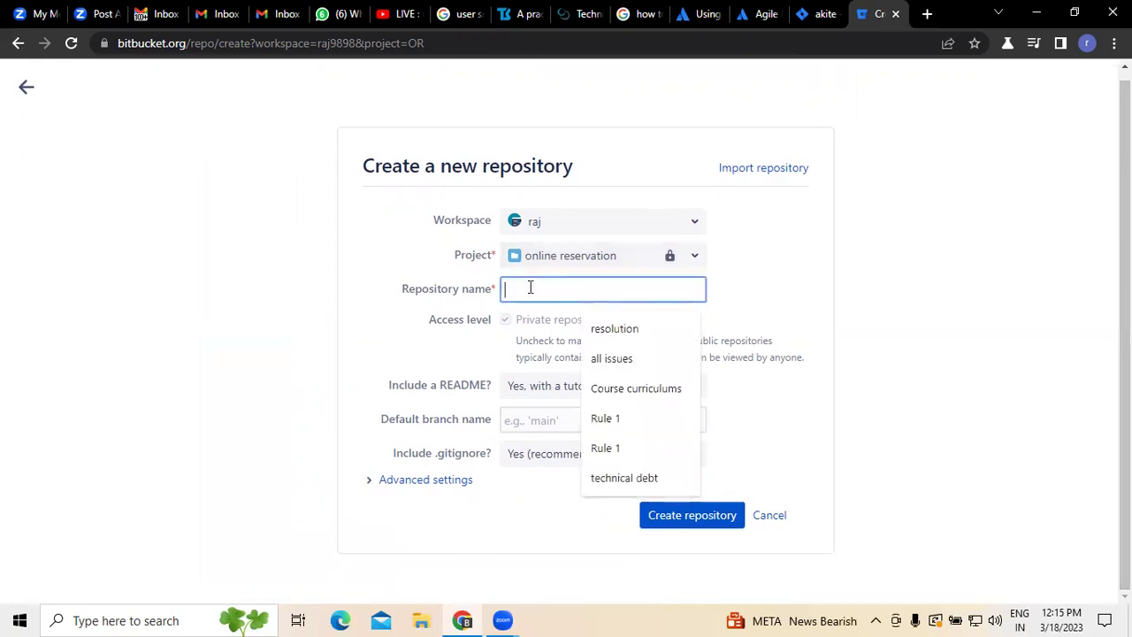
pyautogui.write('st')
pyautogui.press('BackSpace')
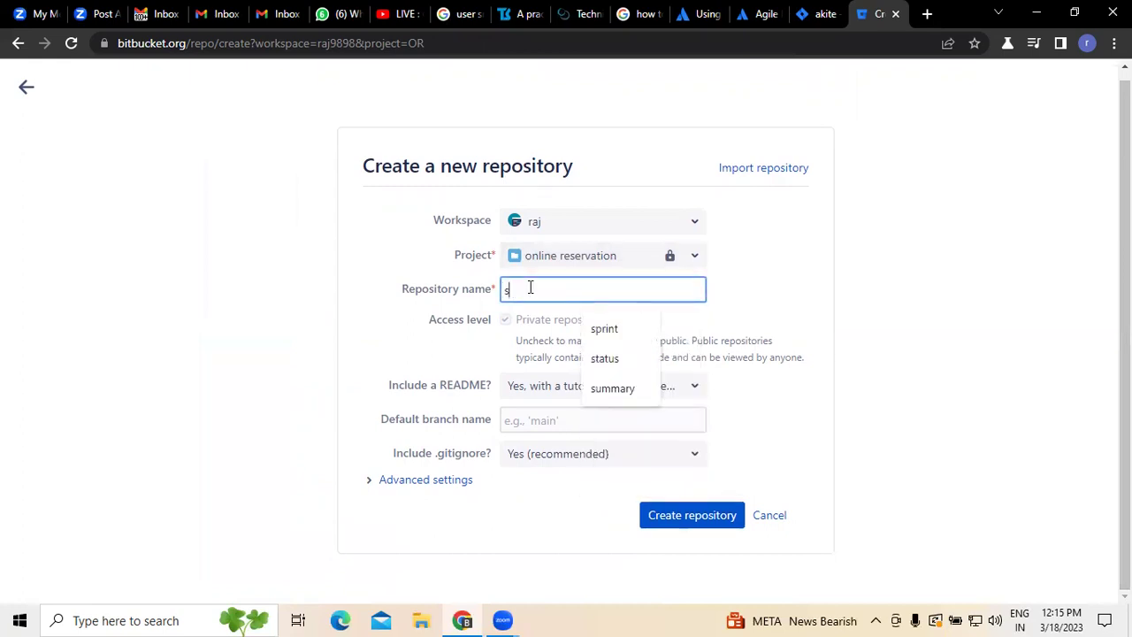
pyautogui.press('BackSpace')
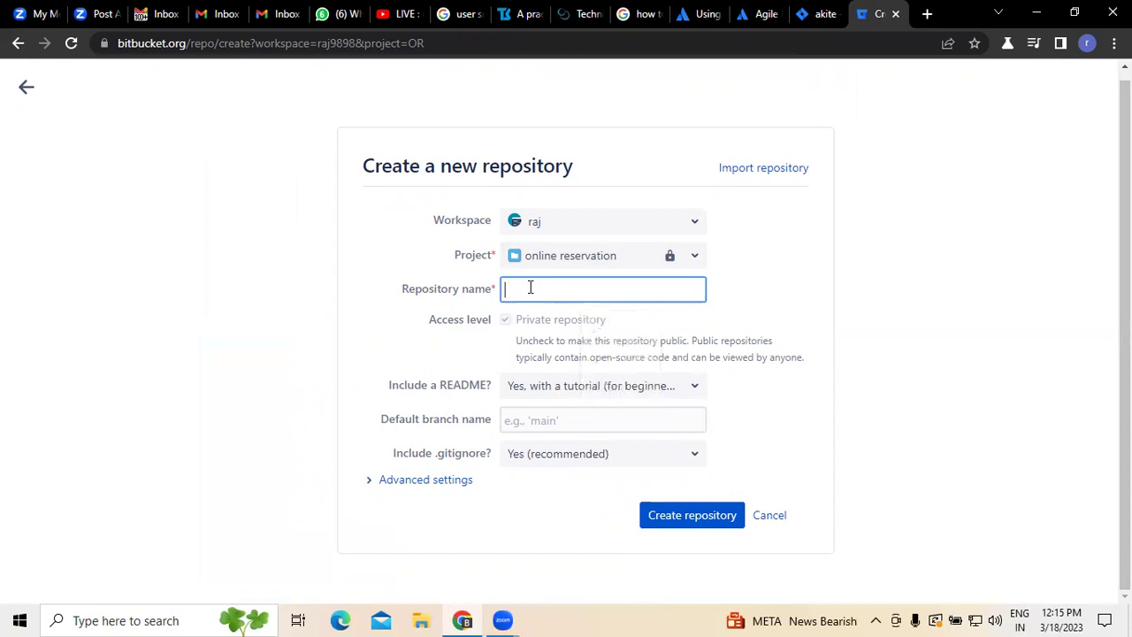
pyautogui.write('s')
pyautogui.press('BackSpace')
pyautogui.write('Data')
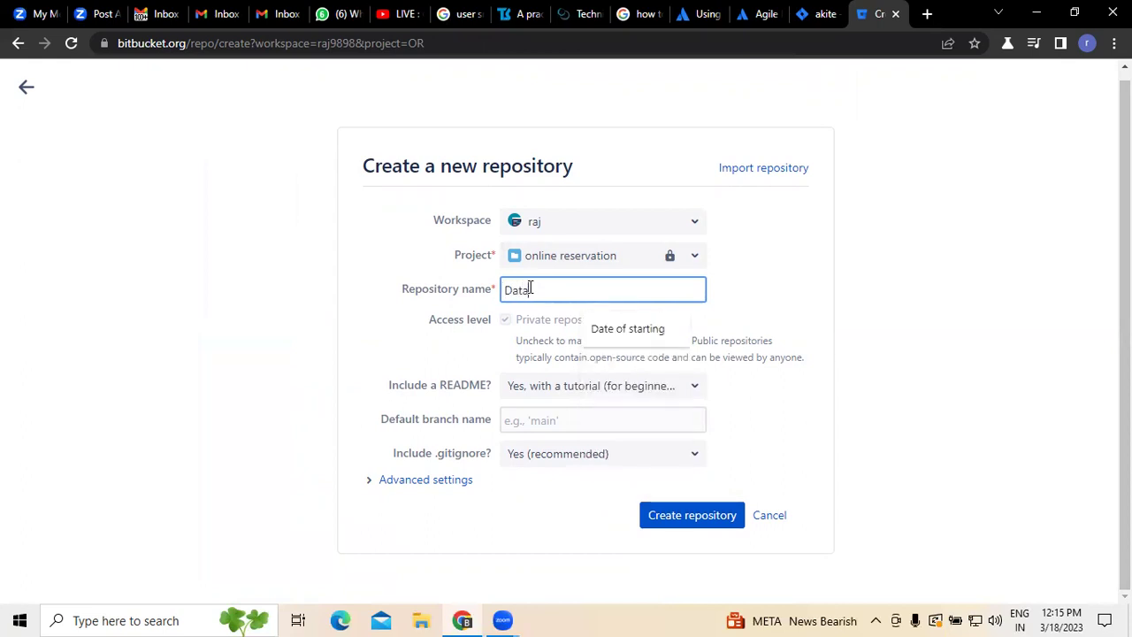
pyautogui.write('storage')
pyautogui.click(531, 289)
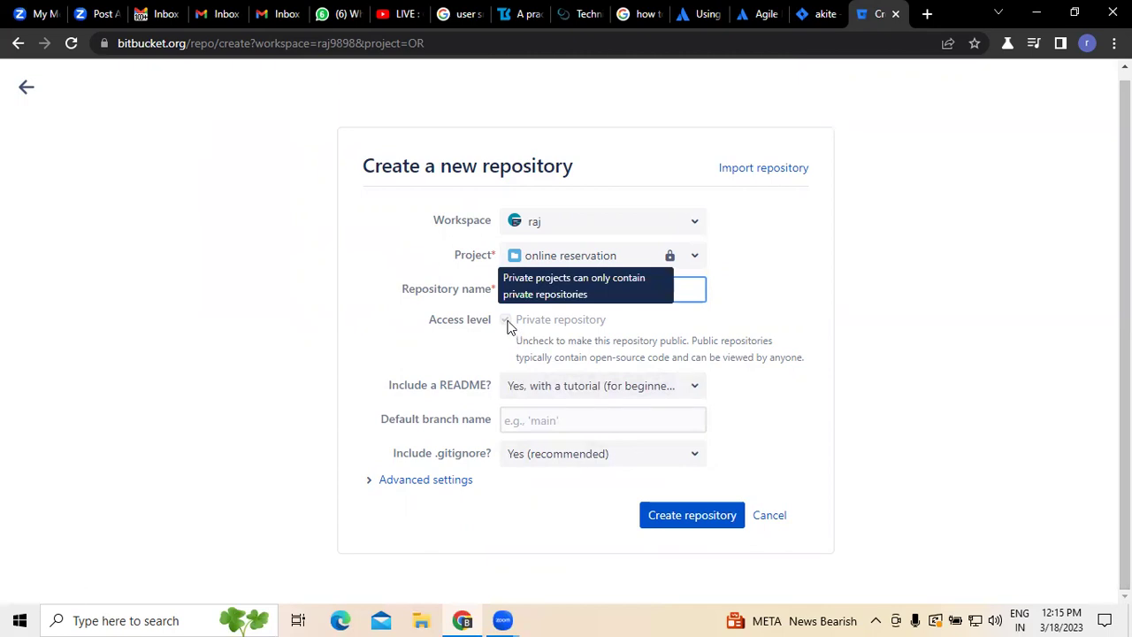
# Step: Create the Data storage repository with a tutorial README and the recommended .gitignore, leaving the default branch name blank
pyautogui.click(696, 387)
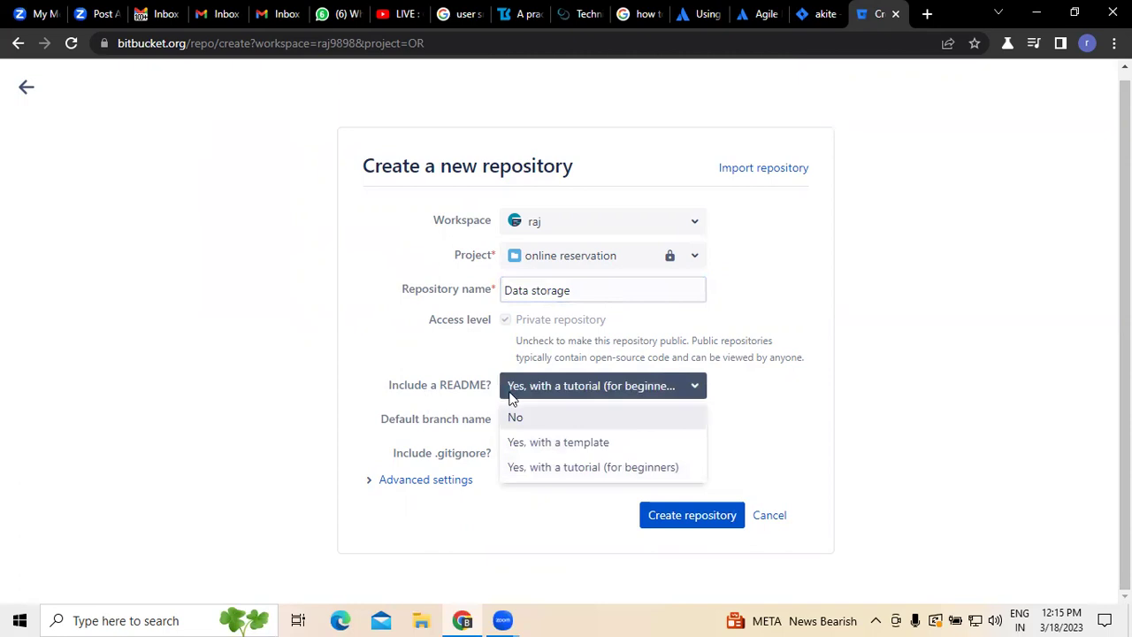
pyautogui.click(590, 394)
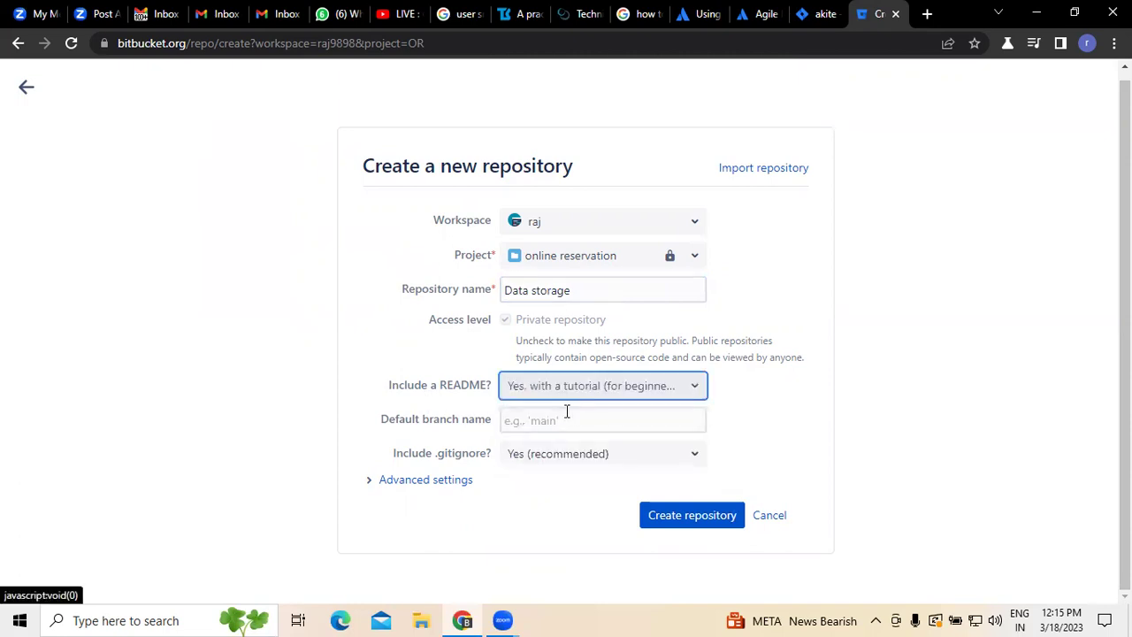
pyautogui.click(567, 421)
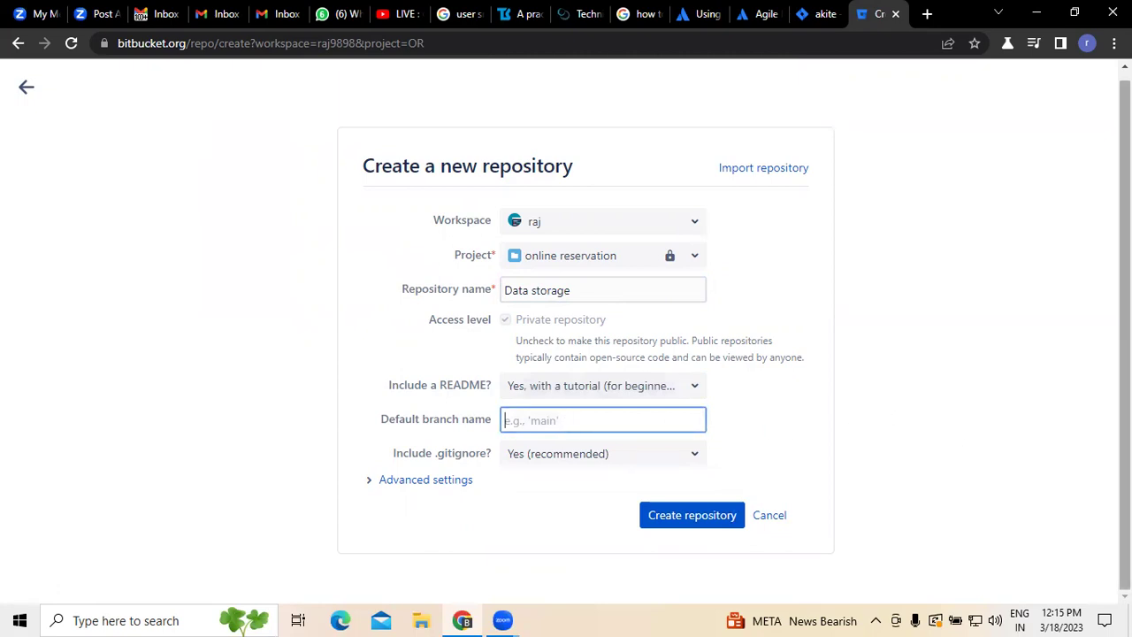
pyautogui.click(558, 464)
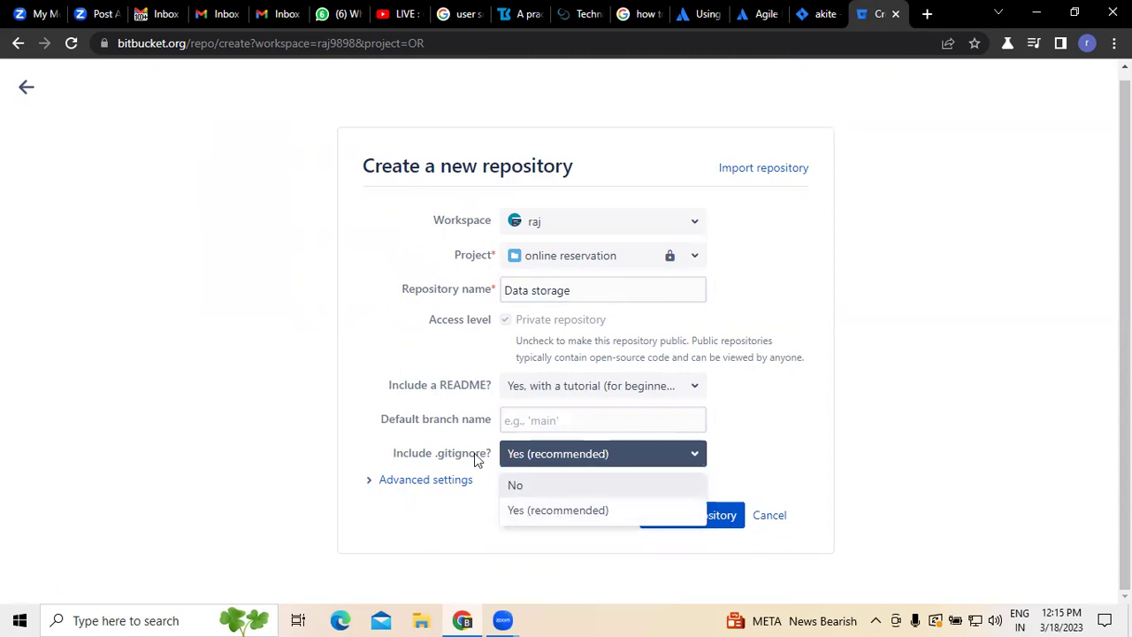
pyautogui.click(526, 511)
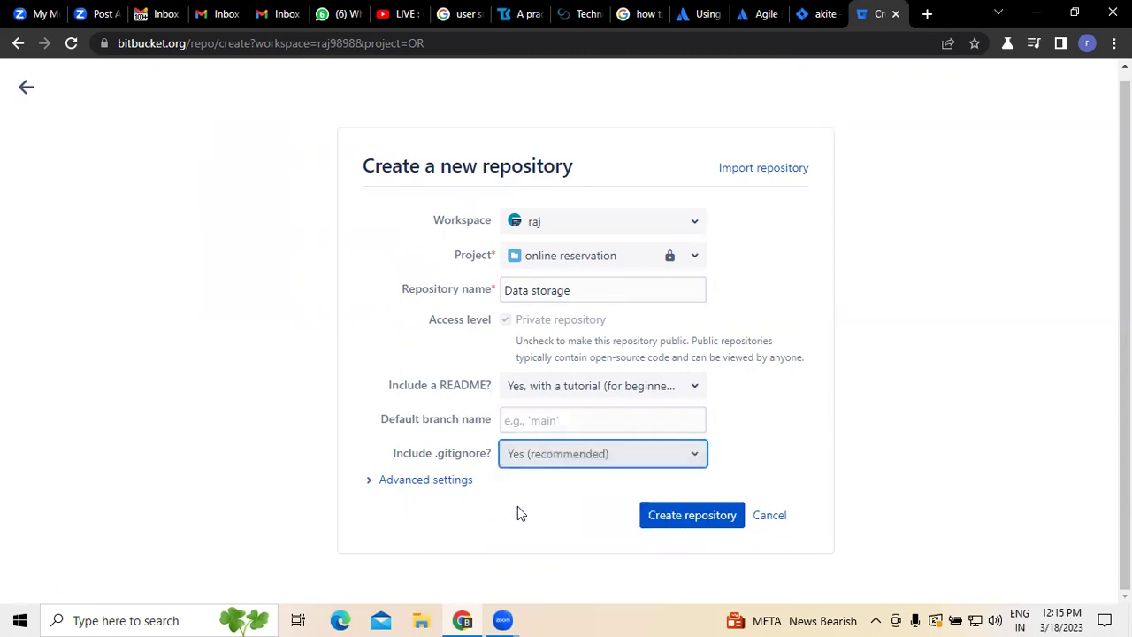
pyautogui.click(693, 520)
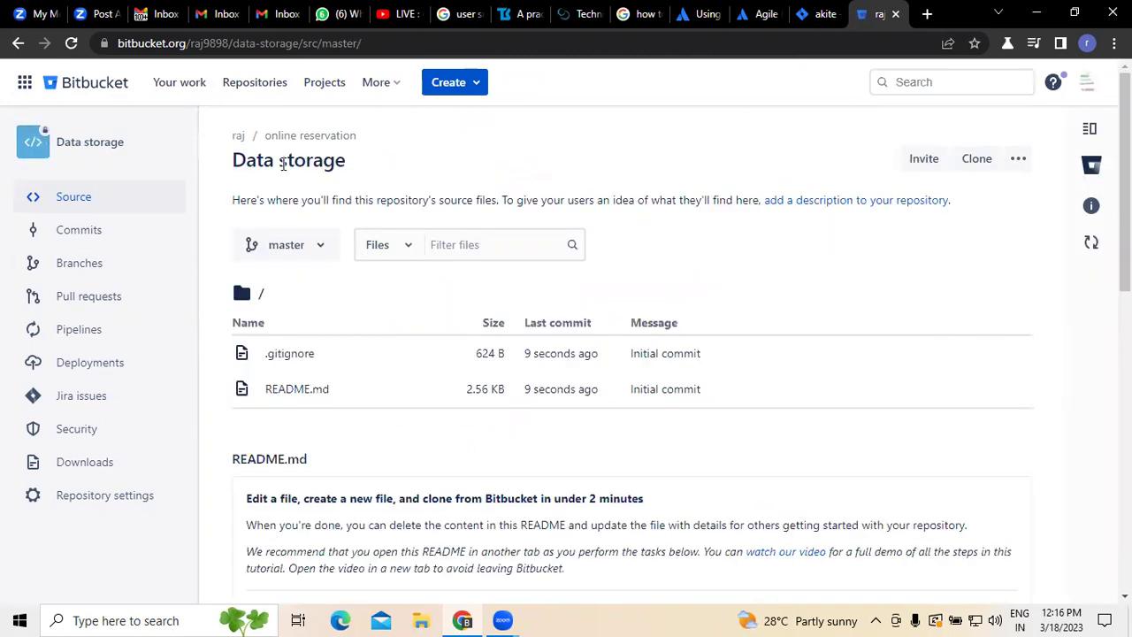
# Step: Examine the new repository's source files and README, check its commit history, and return to the source files
pyautogui.scroll(-2, 430, 495)
pyautogui.scroll(2, 445, 523)
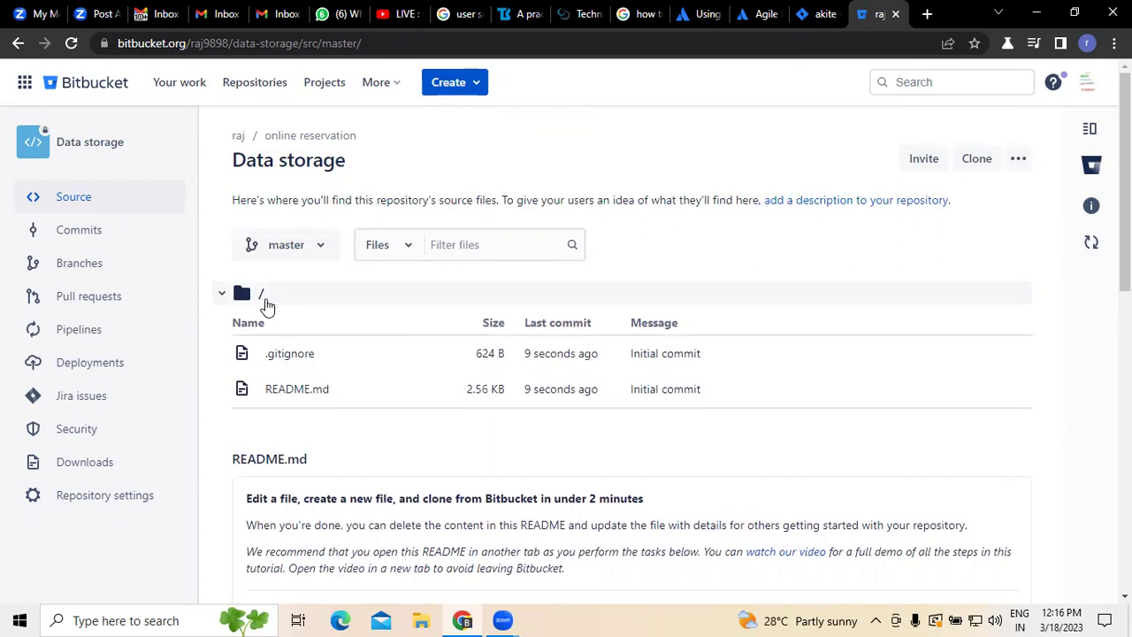
pyautogui.click(100, 239)
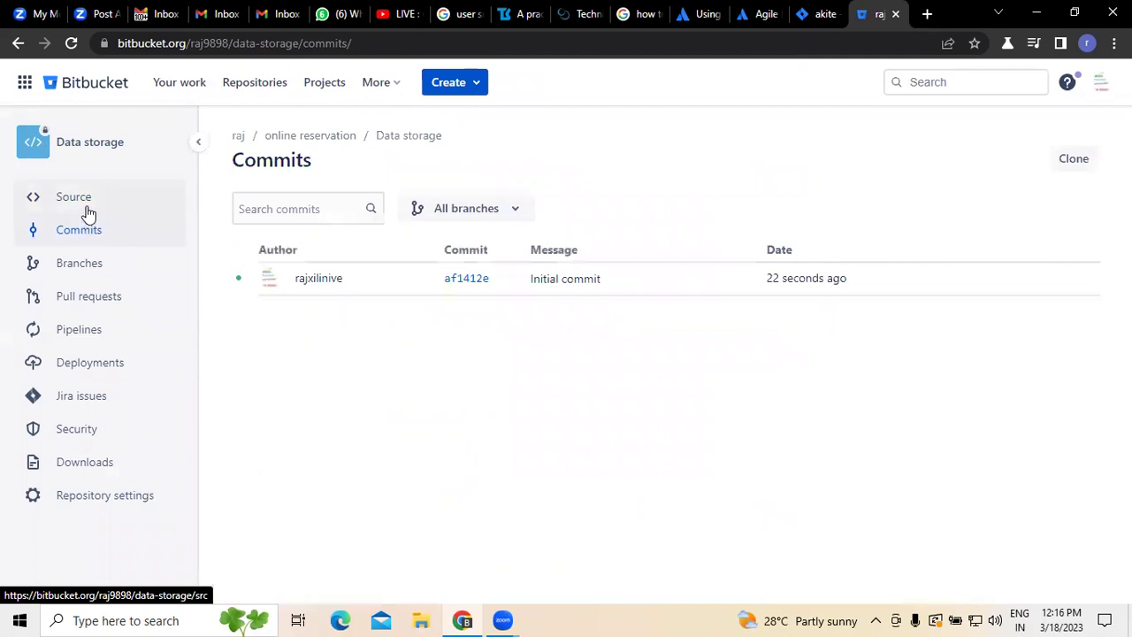
pyautogui.click(89, 212)
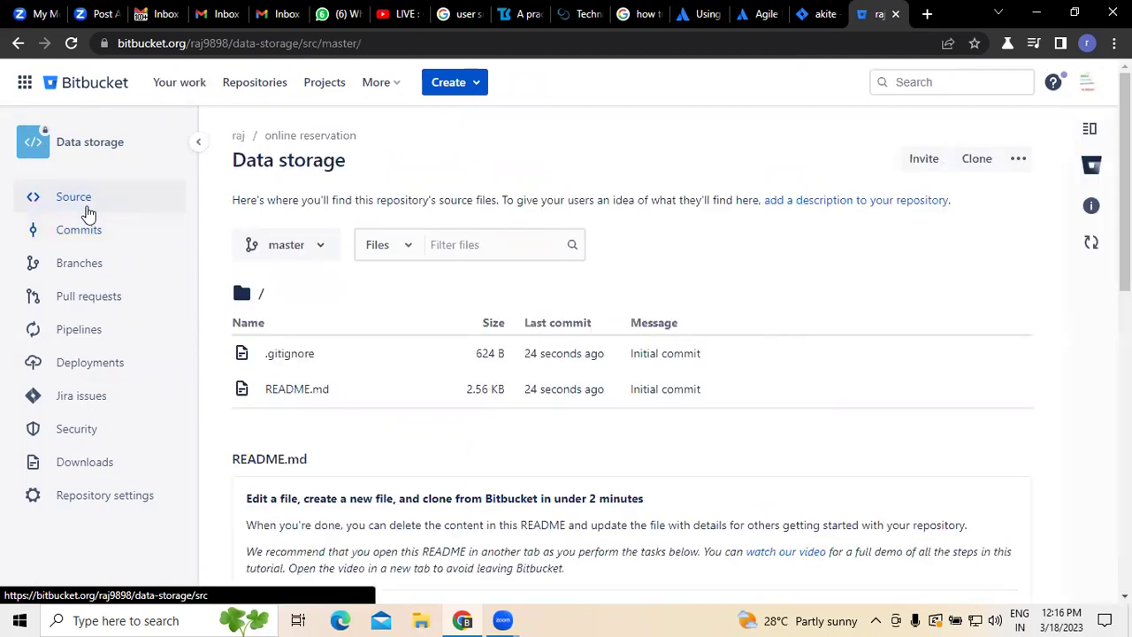